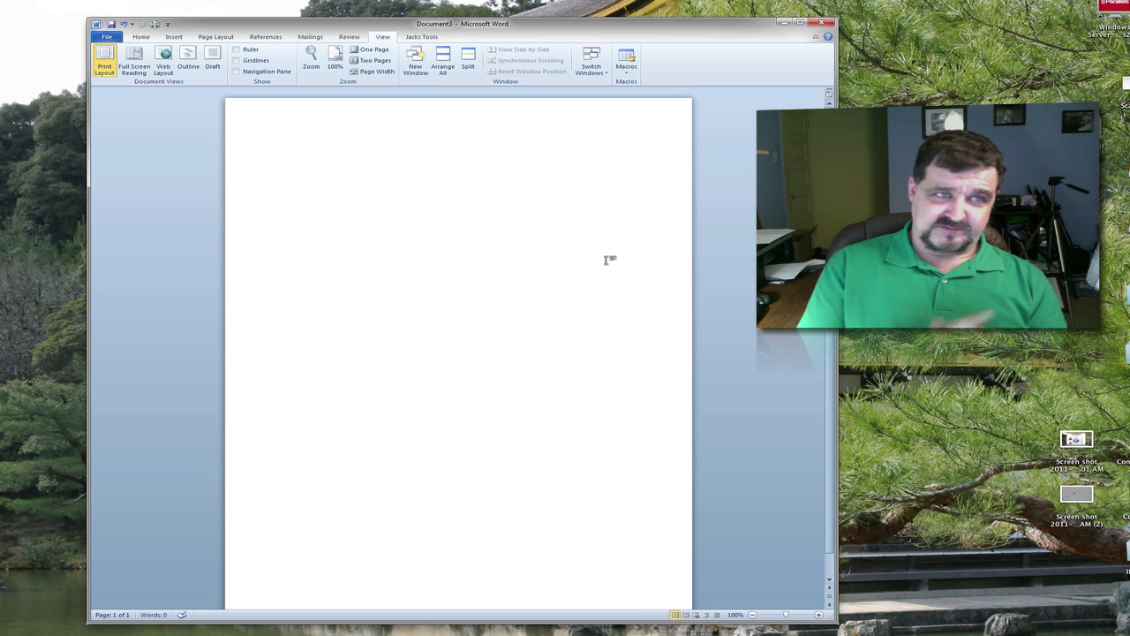
# Display the Home commands and minimize the ribbon.
pyautogui.click(143, 38)
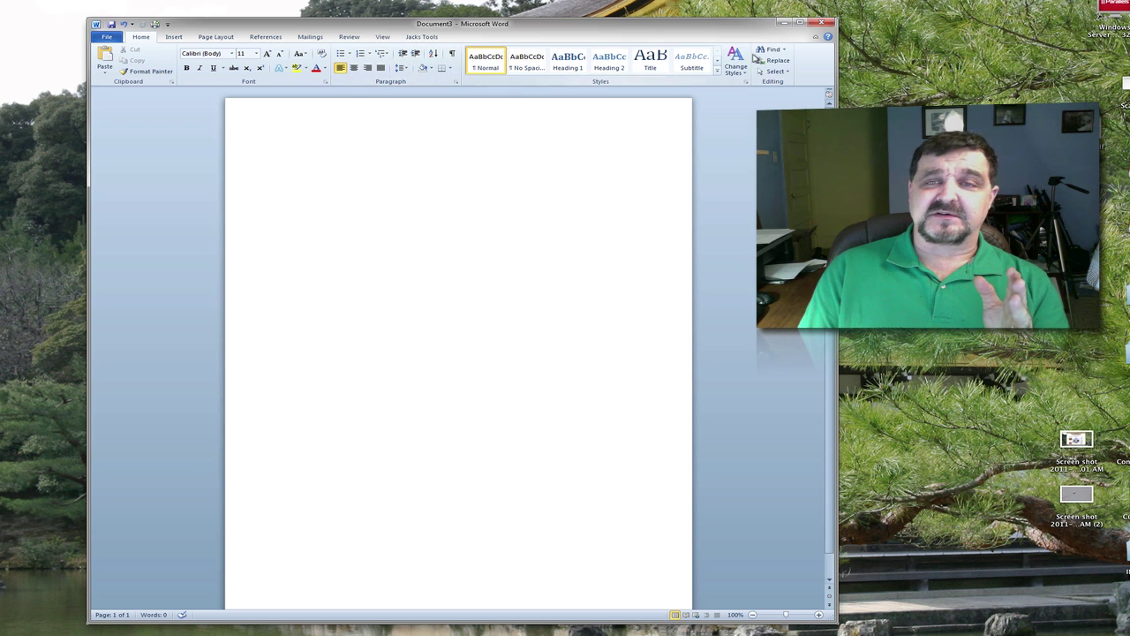
pyautogui.rightClick(800, 62)
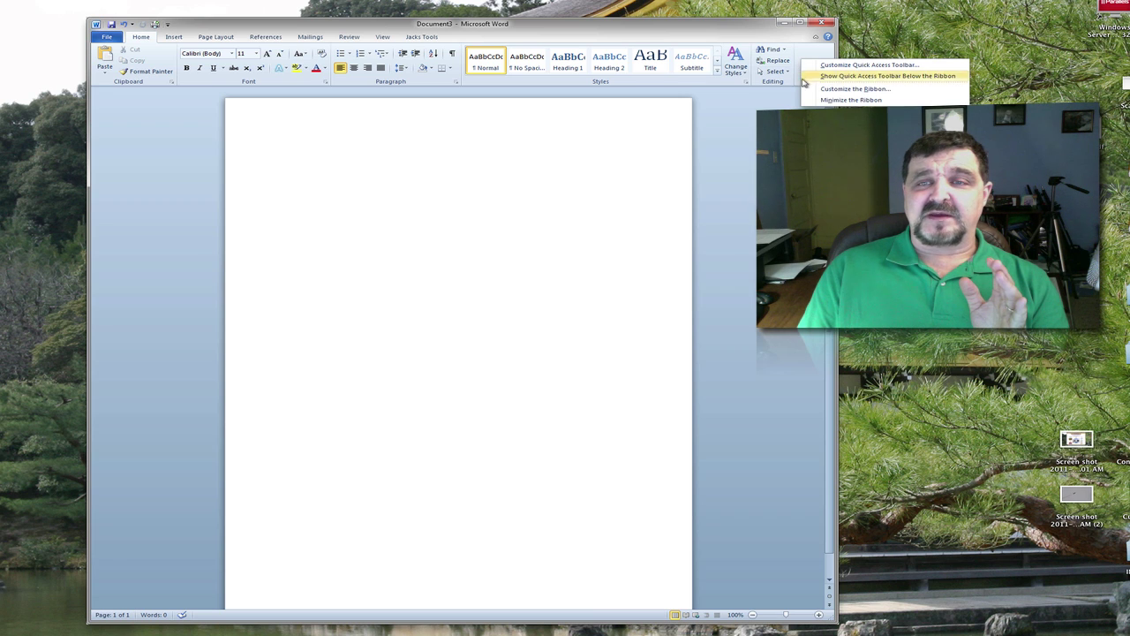
pyautogui.click(840, 100)
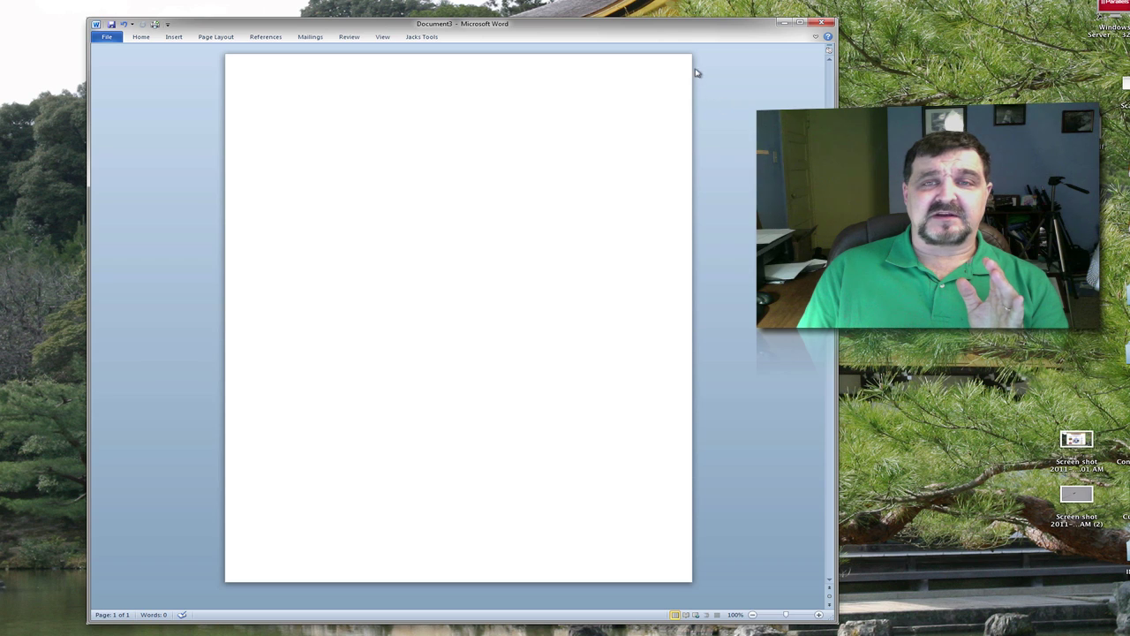
# Bring up the Jacks Tools commands and restore the full ribbon.
pyautogui.rightClick(677, 41)
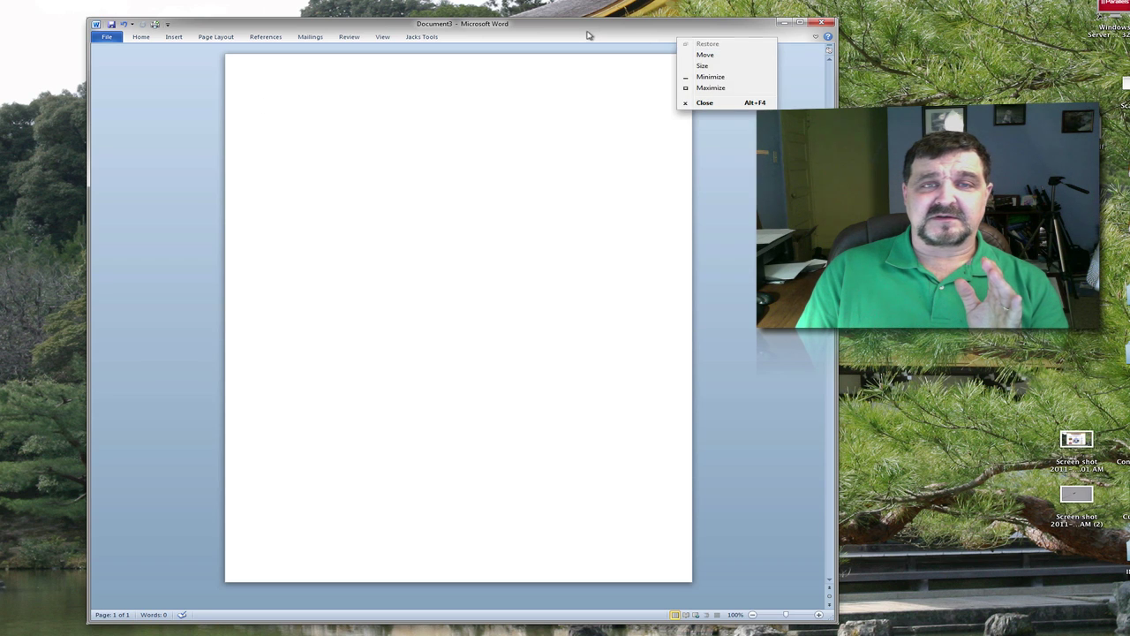
pyautogui.press('Escape')
pyautogui.click(406, 39)
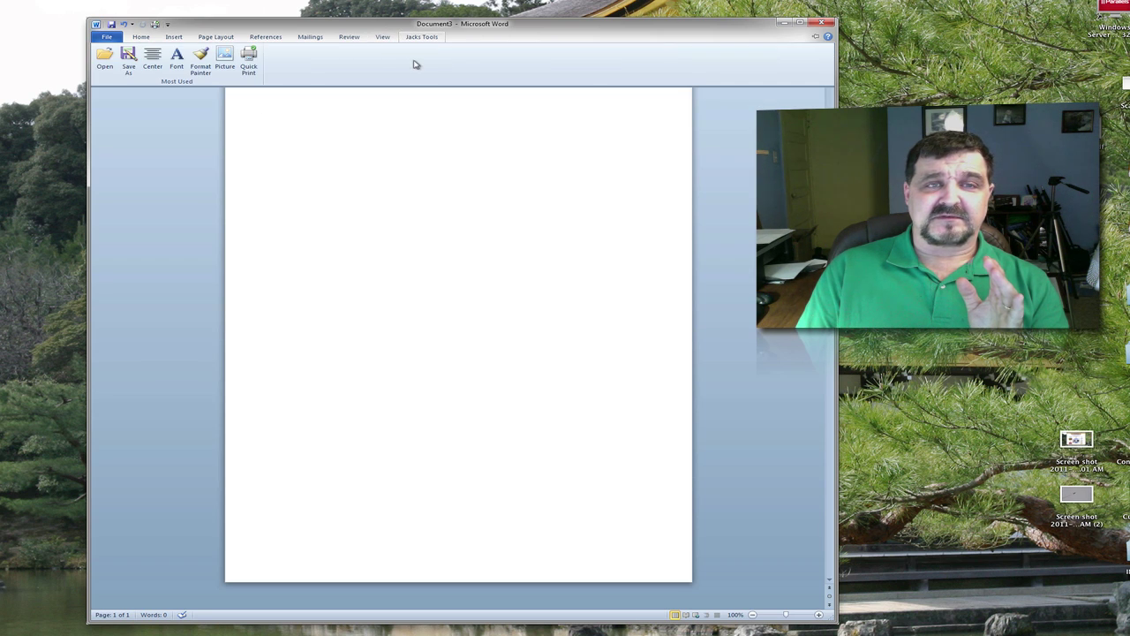
pyautogui.rightClick(415, 62)
pyautogui.click(424, 101)
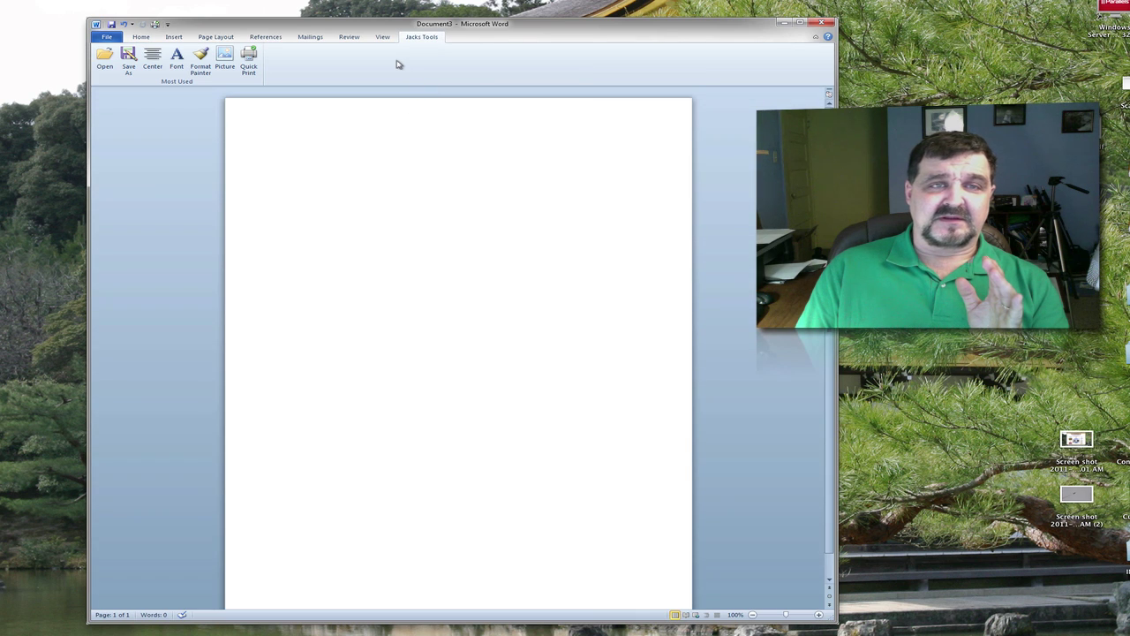
# Minimize the ribbon again and briefly open the Mailings commands before returning to the document.
pyautogui.rightClick(312, 59)
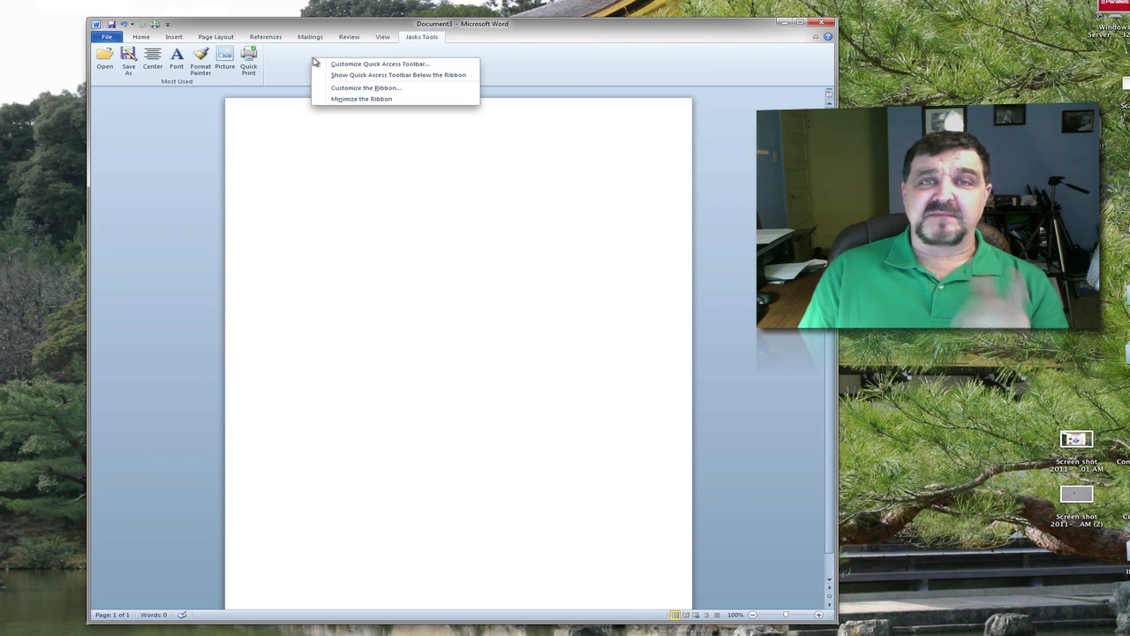
pyautogui.click(353, 98)
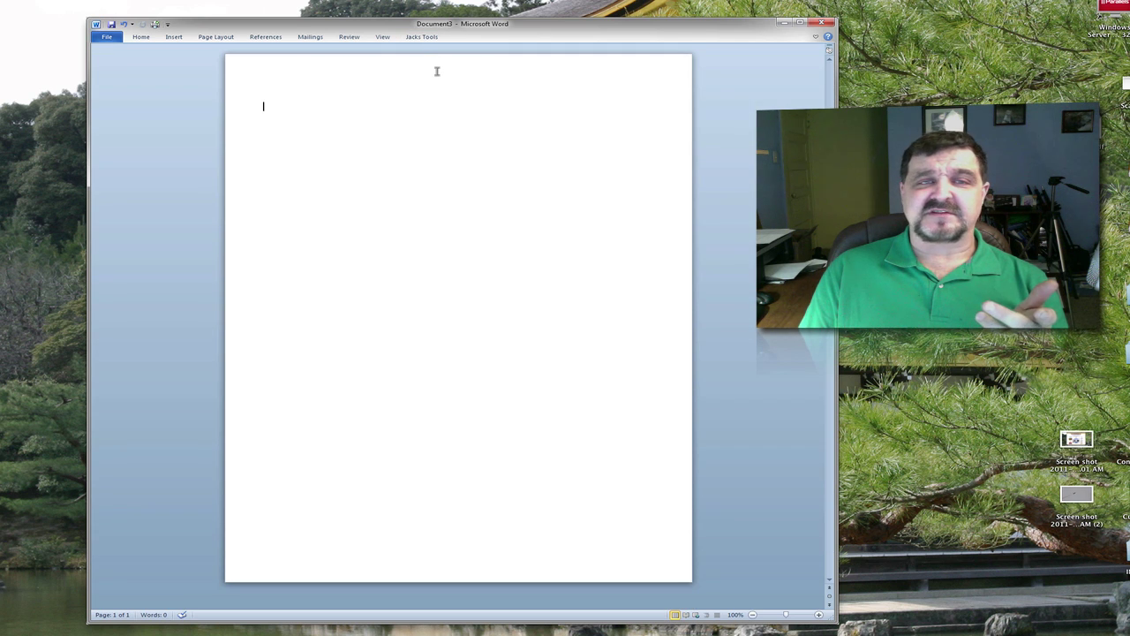
pyautogui.click(311, 37)
pyautogui.click(269, 130)
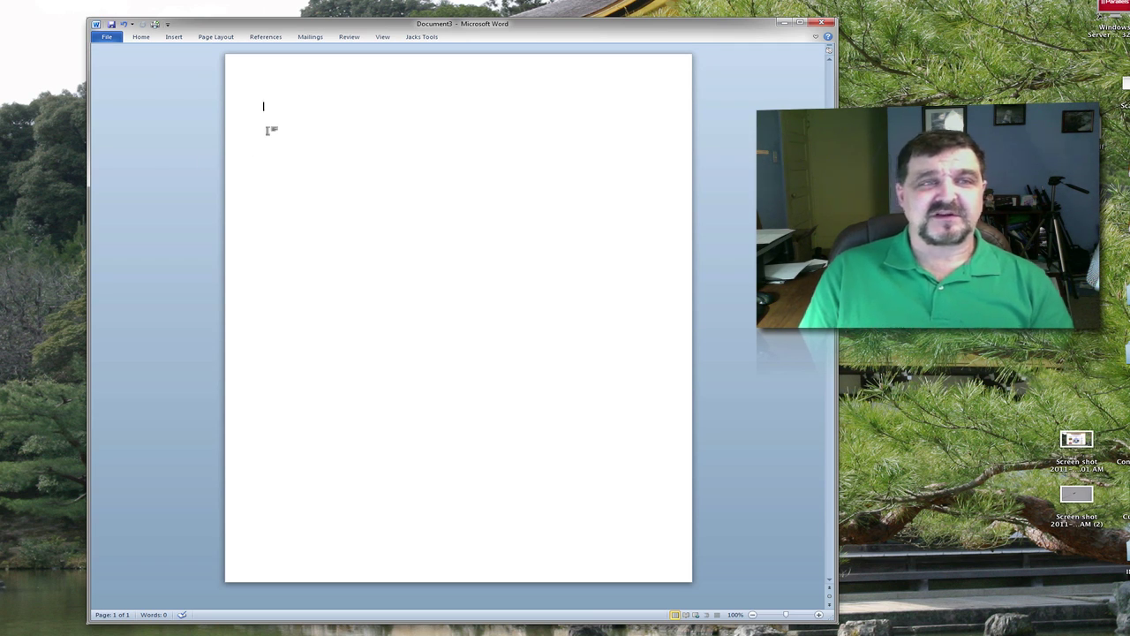
# Reopen the Jacks Tools commands and turn off the ribbon's minimized state.
pyautogui.click(418, 39)
pyautogui.rightClick(400, 69)
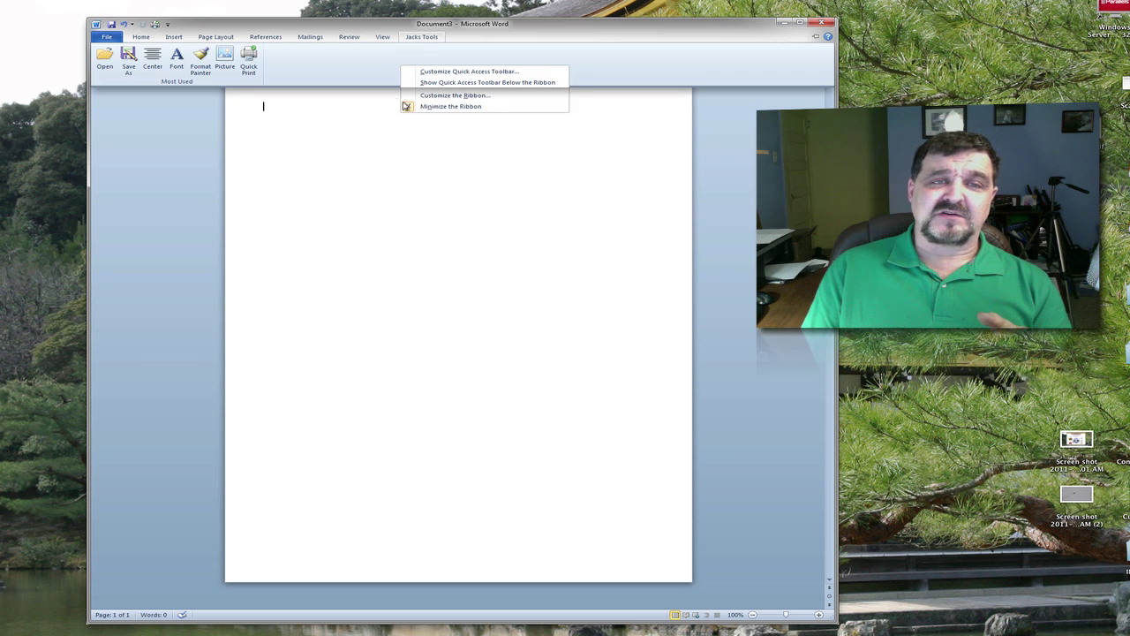
pyautogui.click(434, 107)
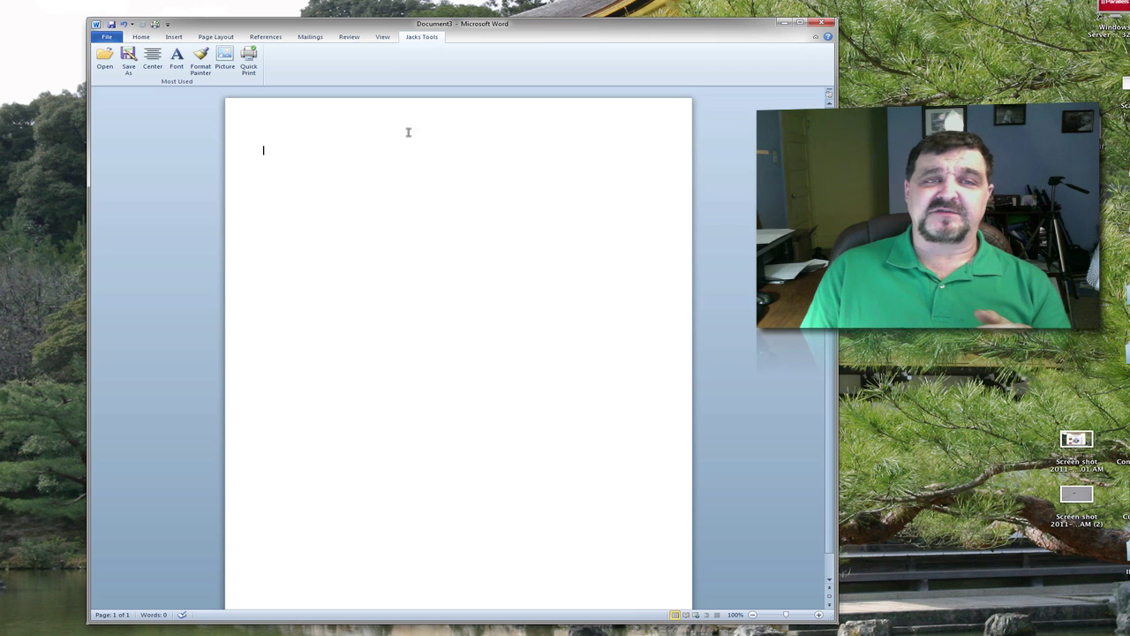
# Switch to the Home commands, and collapse and expand the ribbon twice.
pyautogui.click(142, 37)
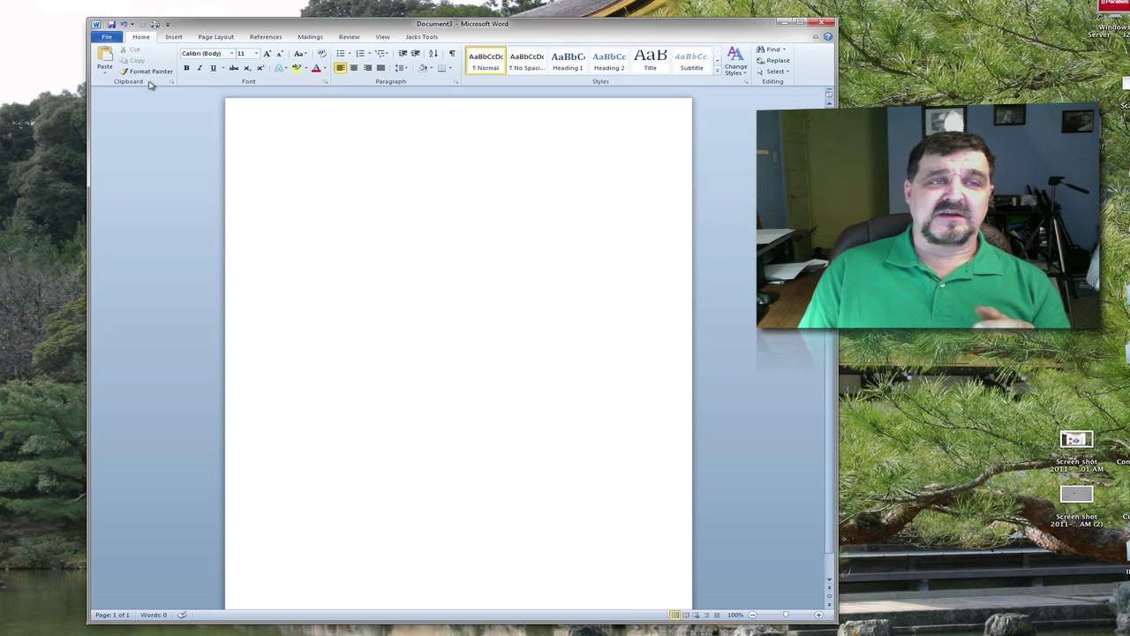
pyautogui.click(814, 40)
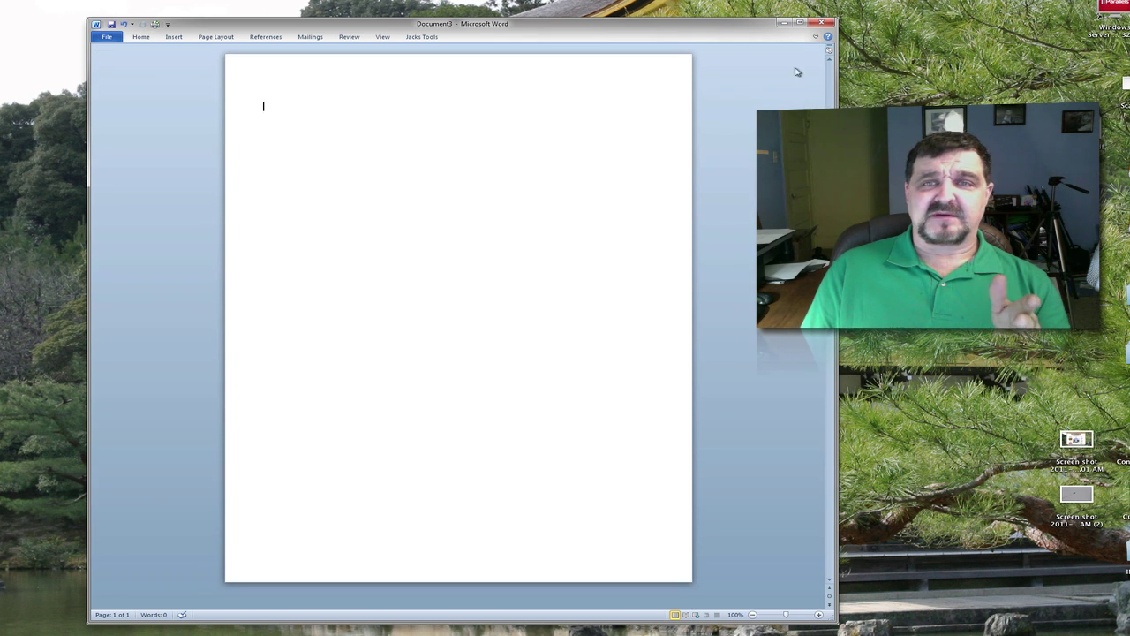
pyautogui.click(816, 40)
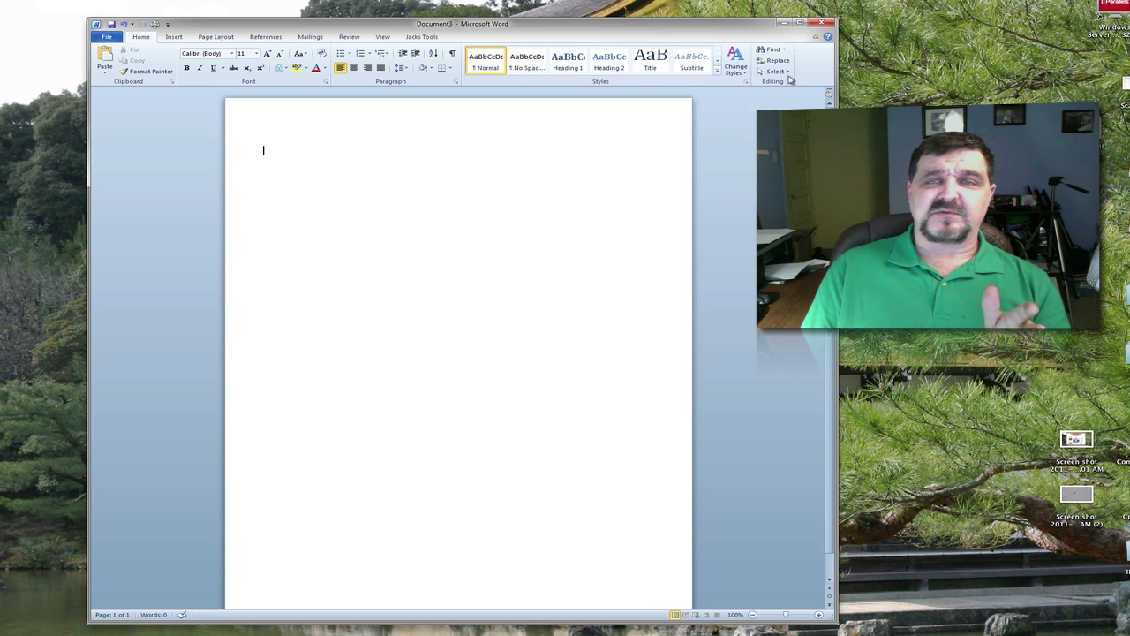
pyautogui.click(815, 40)
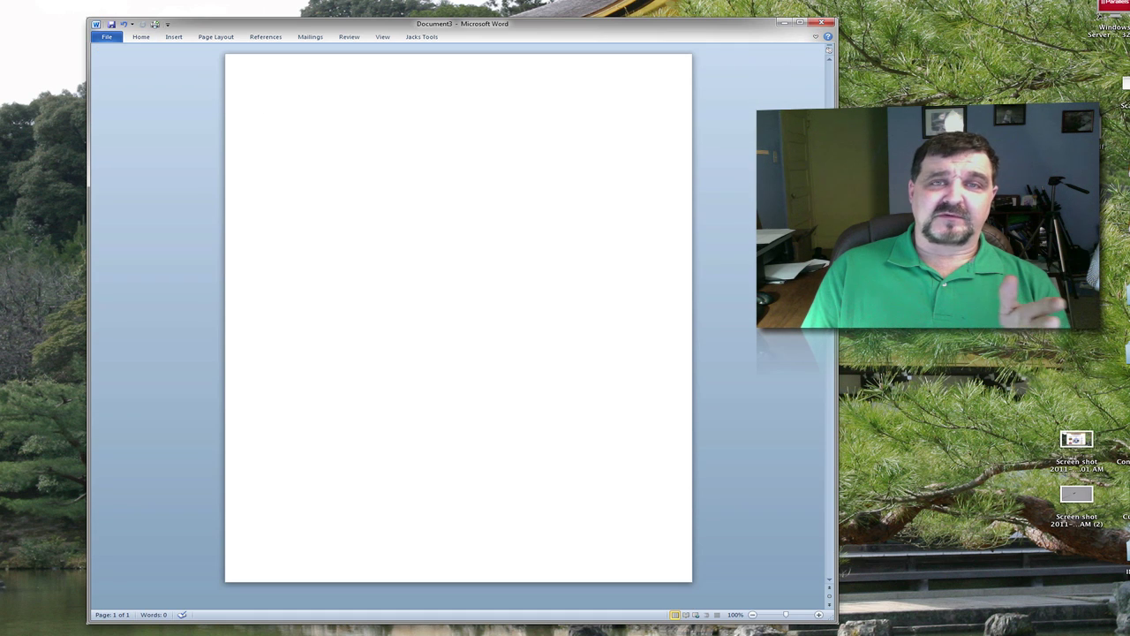
pyautogui.click(815, 40)
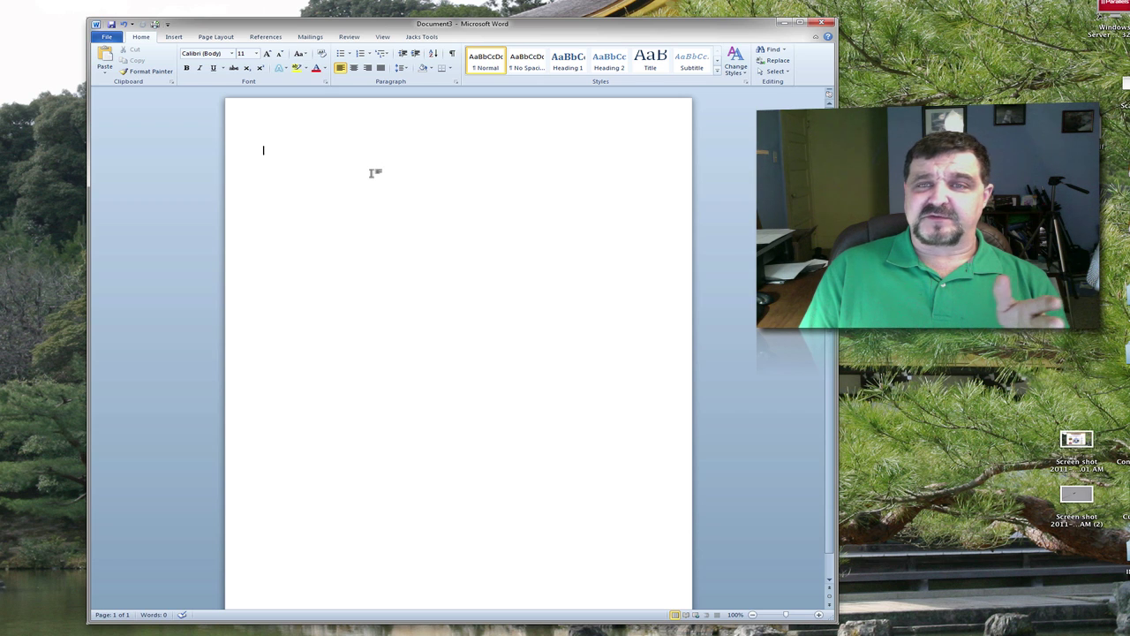
# Display the rulers and adjust the page's top margin on the vertical ruler, ending at about 0.65 inch.
pyautogui.click(382, 38)
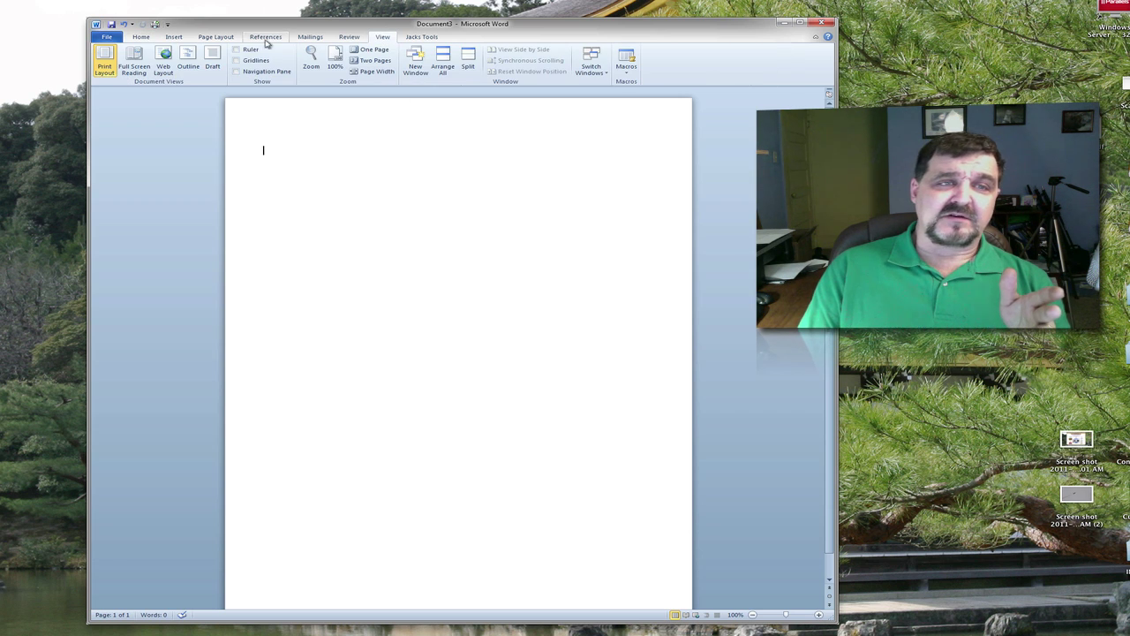
pyautogui.click(237, 51)
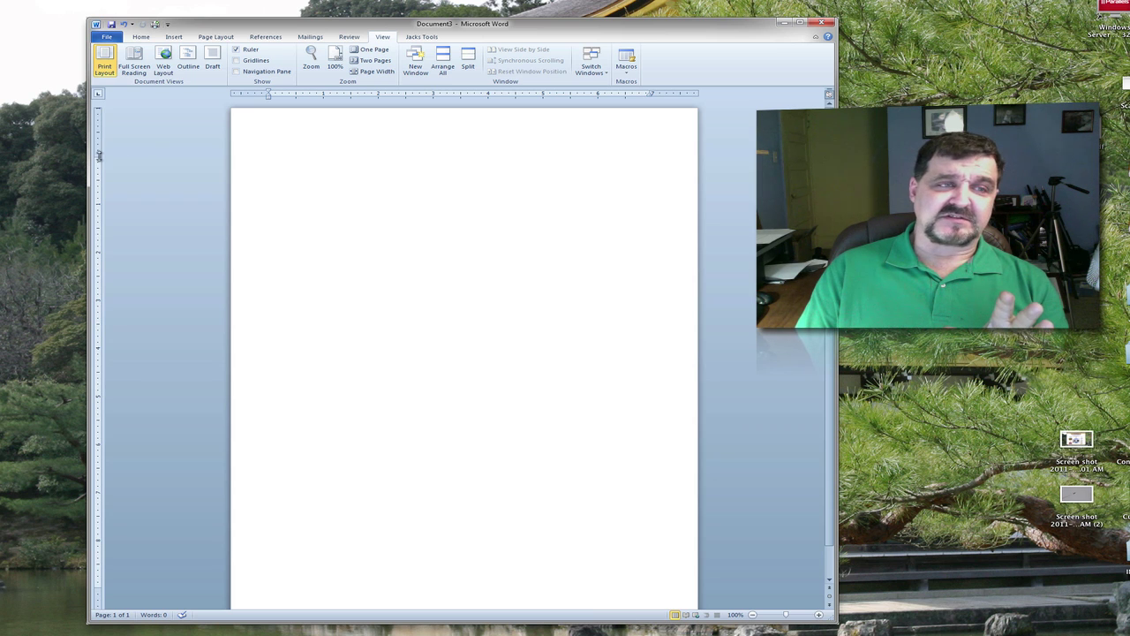
pyautogui.moveTo(98, 156); pyautogui.dragTo(99, 129)
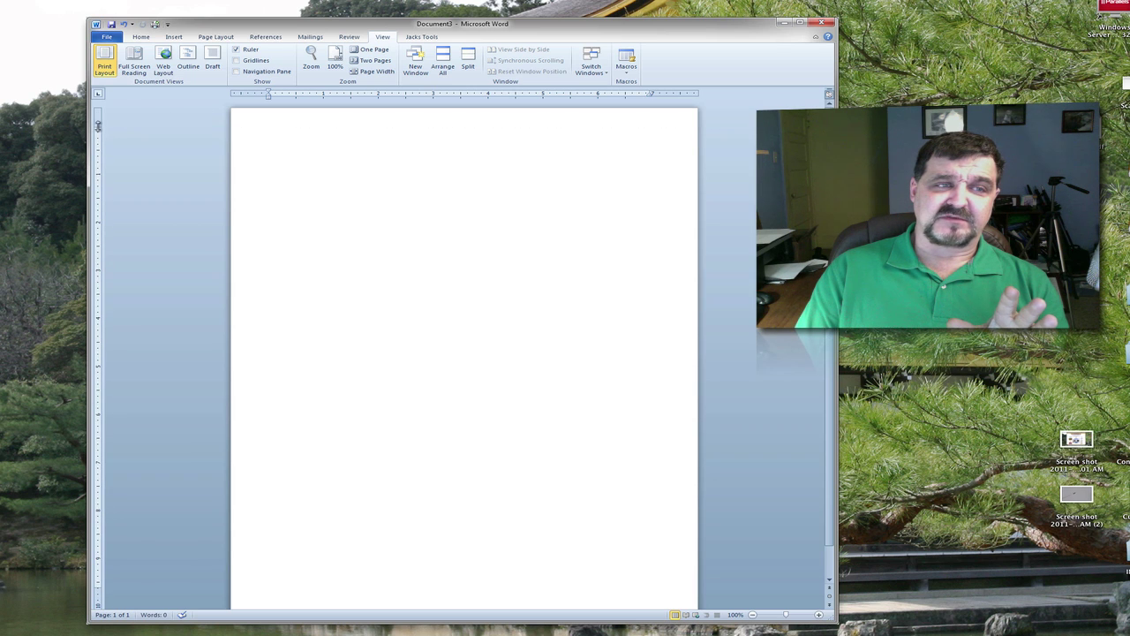
pyautogui.moveTo(98, 128); pyautogui.dragTo(97, 217)
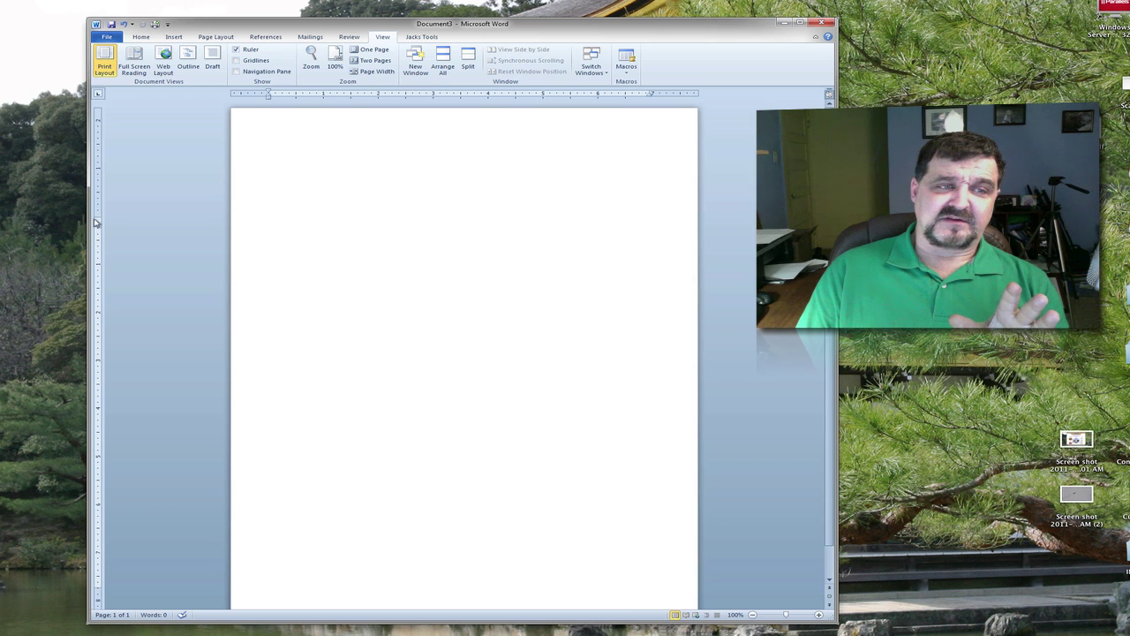
pyautogui.moveTo(95, 222); pyautogui.dragTo(98, 251)
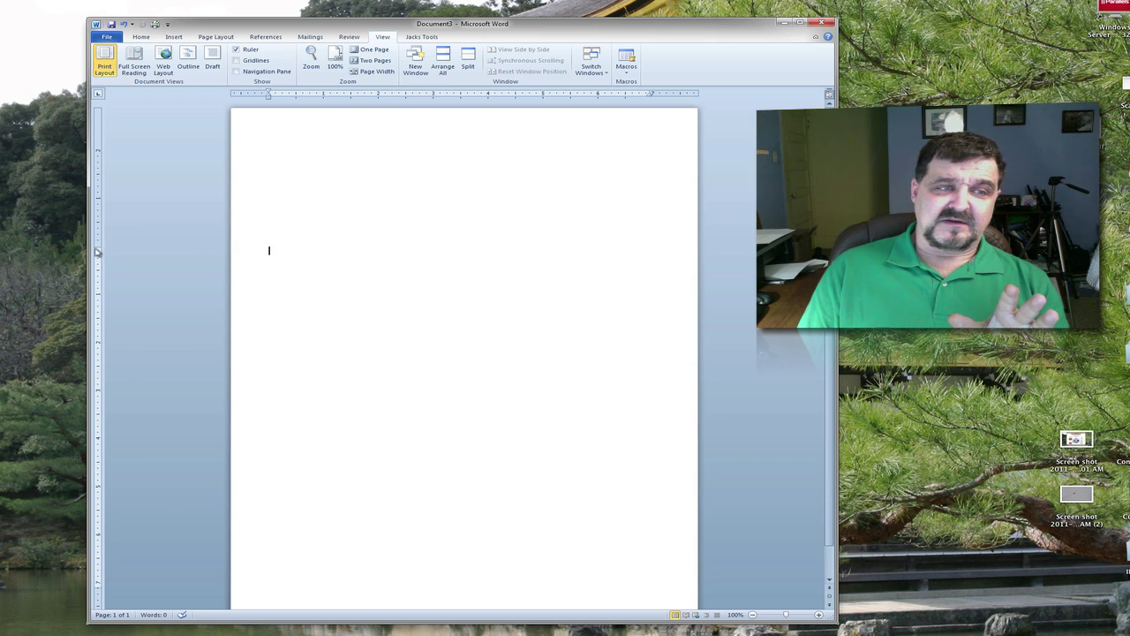
pyautogui.moveTo(97, 252); pyautogui.dragTo(101, 154)
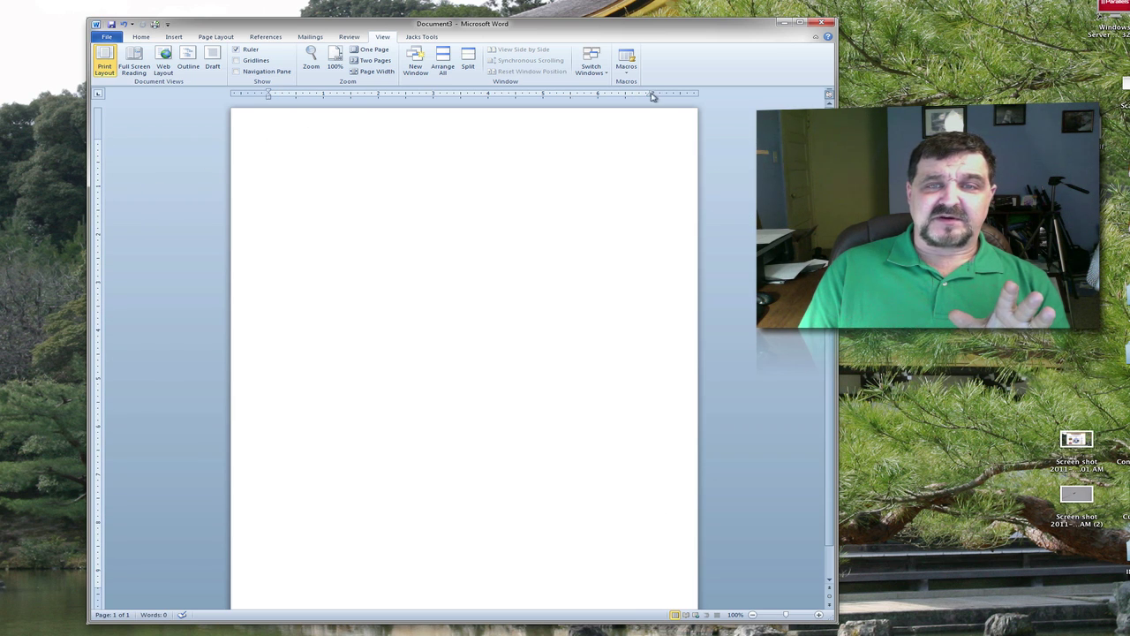
# Show the page gridlines and move the right margin out to about the 7.2-inch mark on the horizontal ruler.
pyautogui.moveTo(650, 93)
pyautogui.mouseDown()
pyautogui.moveTo(686, 93)
pyautogui.moveTo(573, 93)
pyautogui.moveTo(648, 93)
pyautogui.mouseUp()
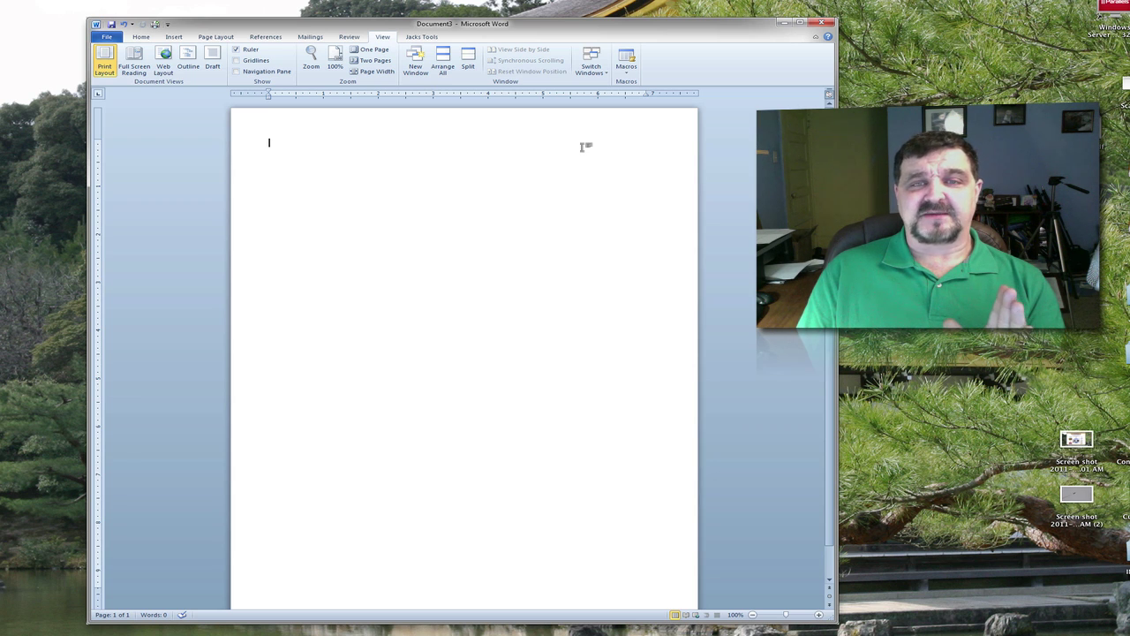
pyautogui.click(237, 60)
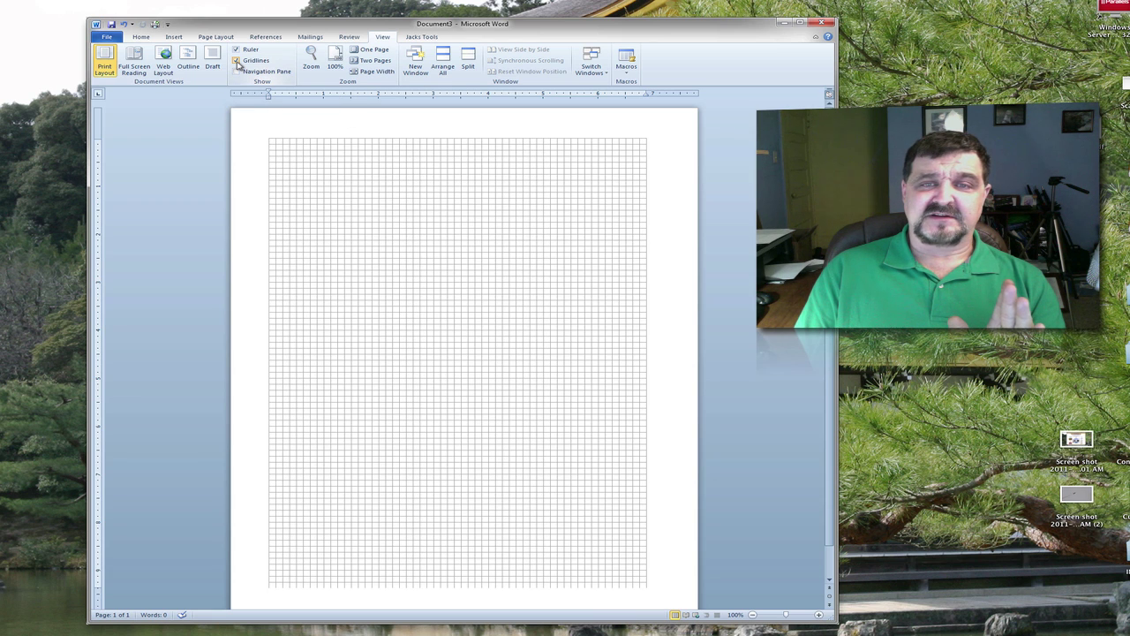
pyautogui.moveTo(647, 92); pyautogui.dragTo(661, 94)
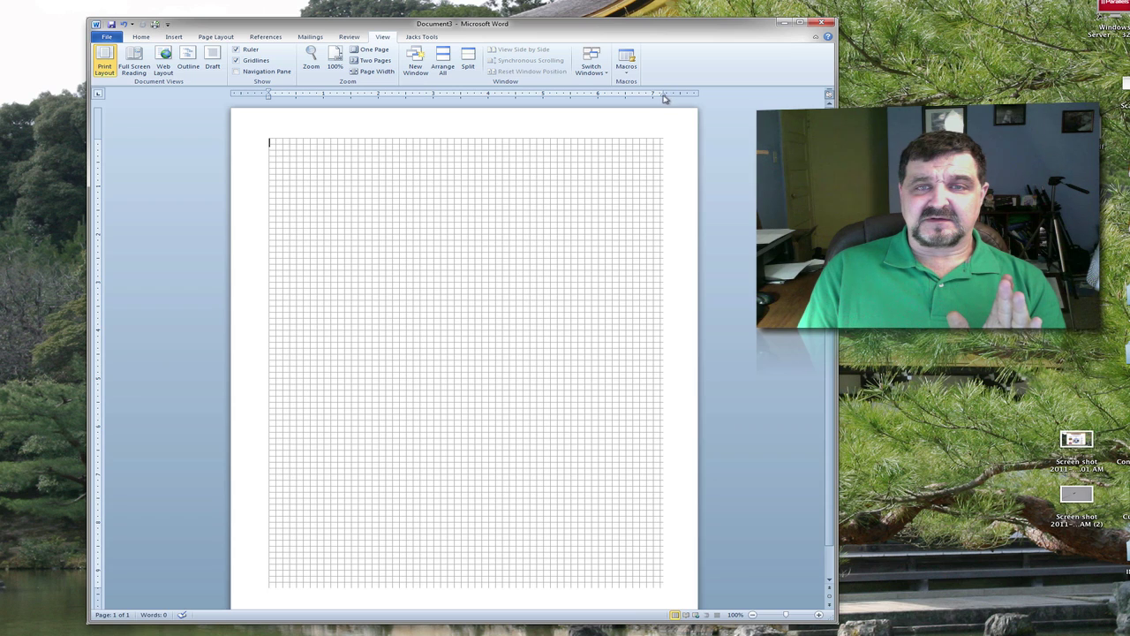
# Place a left tab stop on the horizontal ruler and move it to about the 7.25-inch mark.
pyautogui.moveTo(664, 98); pyautogui.dragTo(653, 98)
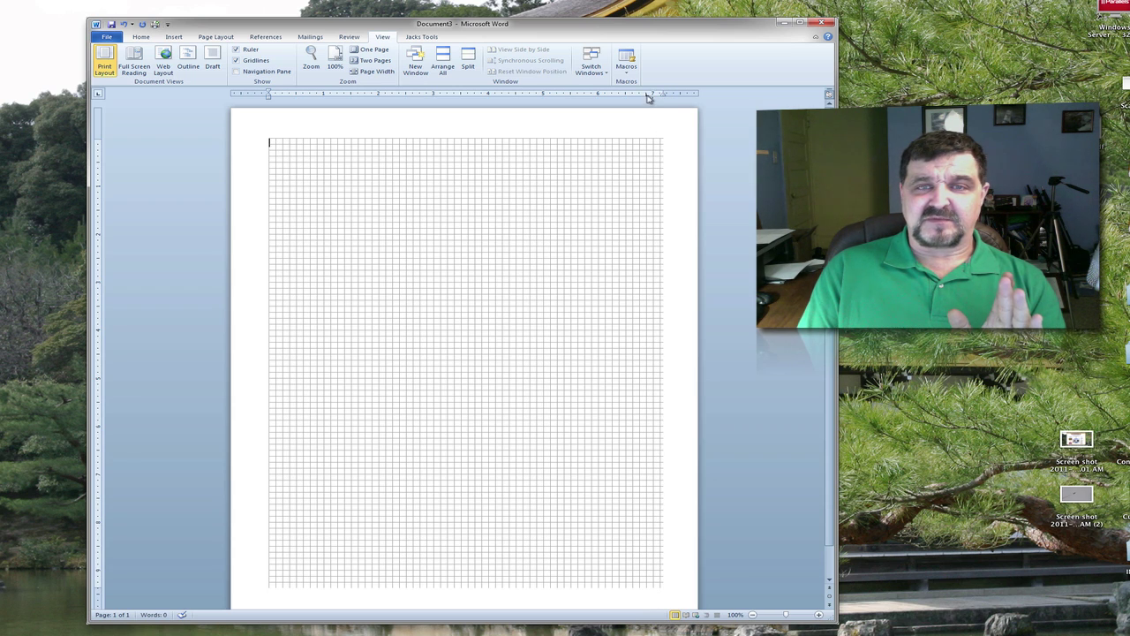
pyautogui.moveTo(649, 97)
pyautogui.mouseDown()
pyautogui.moveTo(661, 97)
pyautogui.moveTo(605, 97)
pyautogui.moveTo(633, 99)
pyautogui.moveTo(620, 98)
pyautogui.mouseUp()
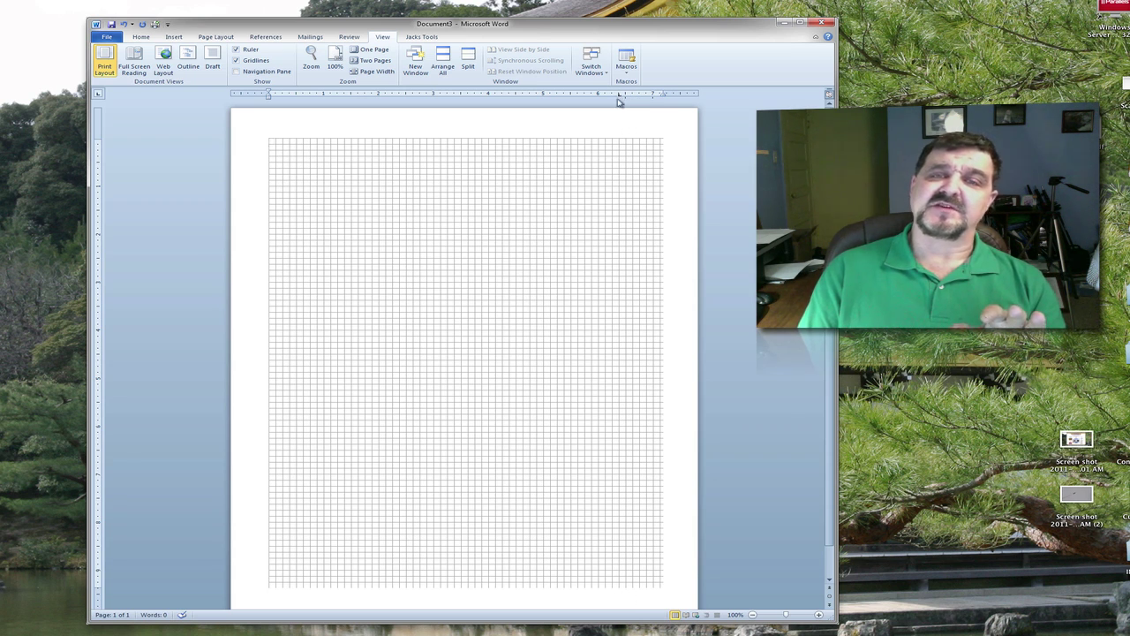
pyautogui.moveTo(621, 98); pyautogui.dragTo(666, 96)
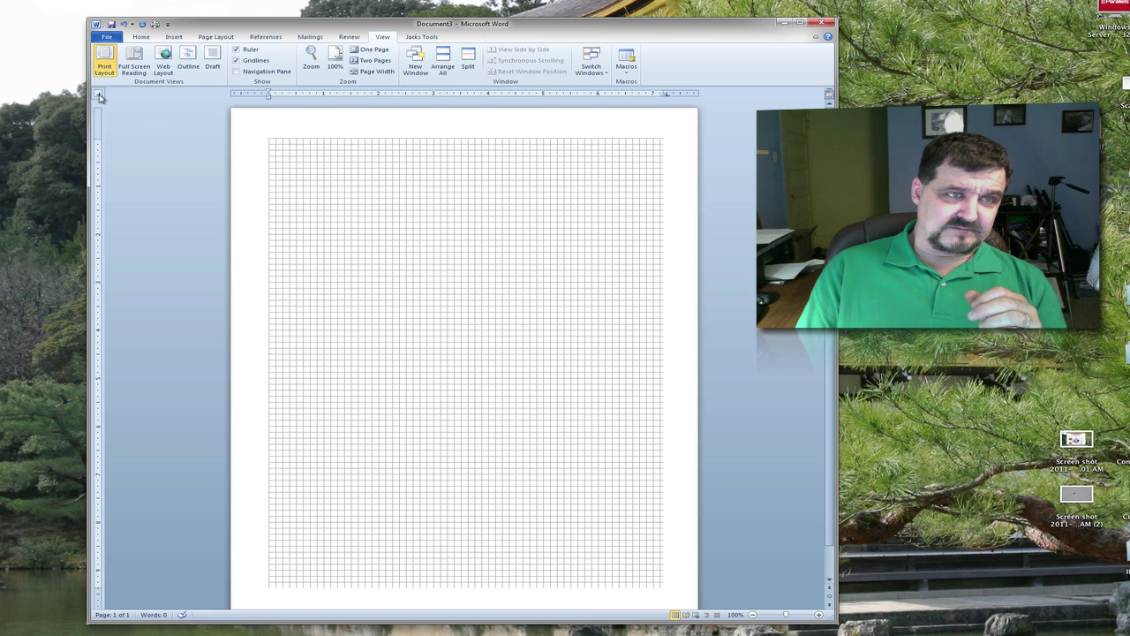
# Enlarge the top margin to about 0.8 inch and the bottom margin slightly, and hide the gridlines.
pyautogui.moveTo(99, 139)
pyautogui.mouseDown()
pyautogui.moveTo(98, 126)
pyautogui.moveTo(102, 146)
pyautogui.mouseUp()
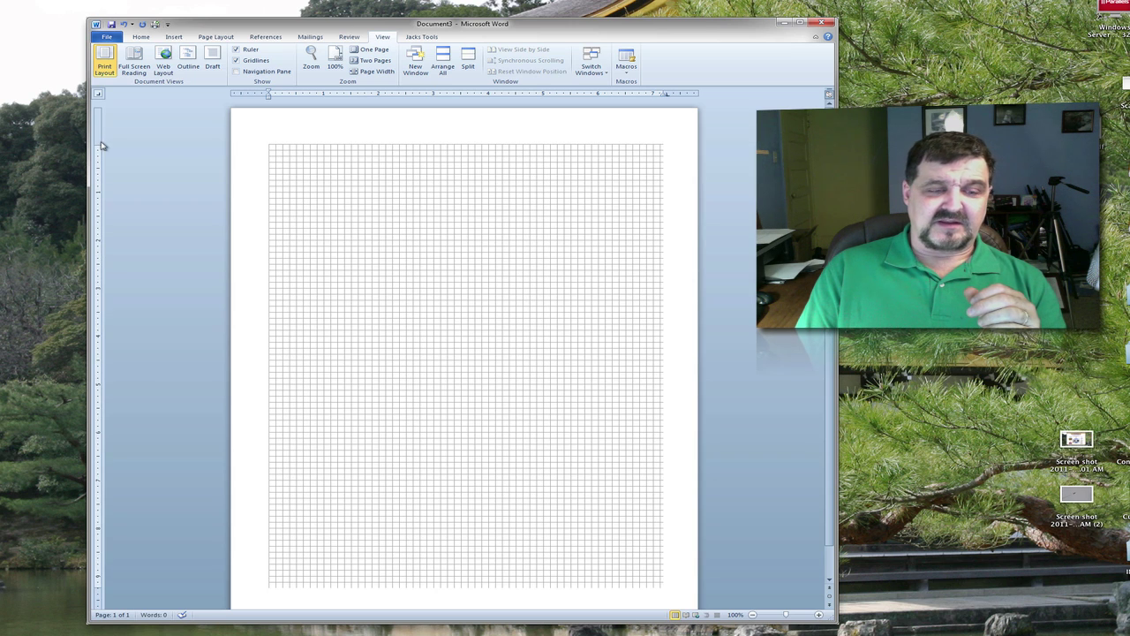
pyautogui.moveTo(100, 587)
pyautogui.mouseDown()
pyautogui.moveTo(97, 562)
pyautogui.moveTo(100, 584)
pyautogui.mouseUp()
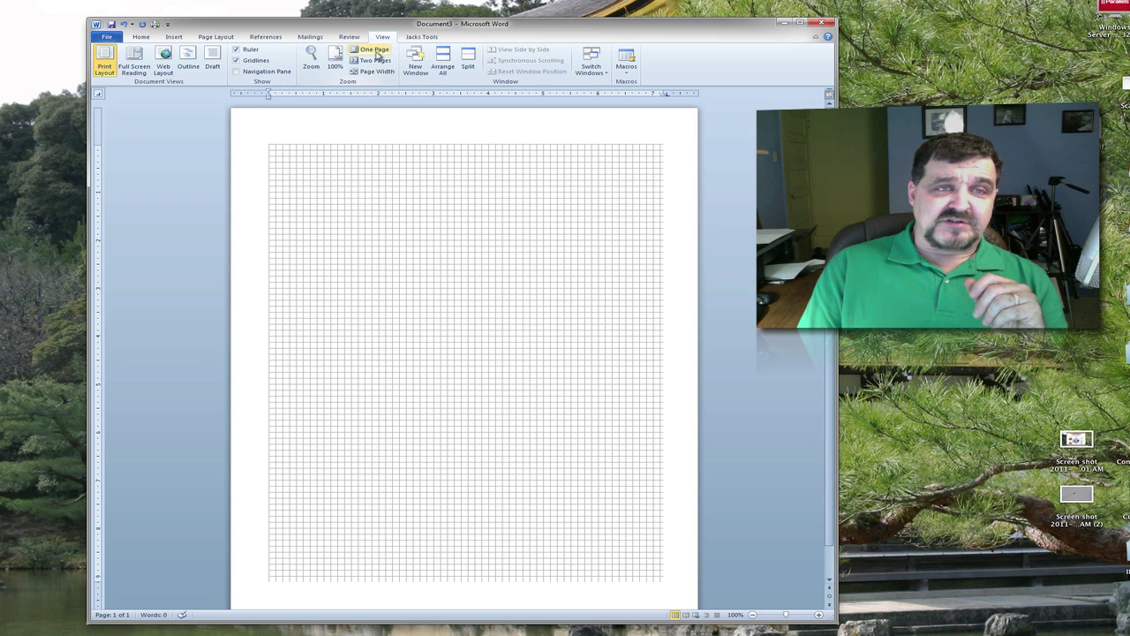
pyautogui.click(237, 61)
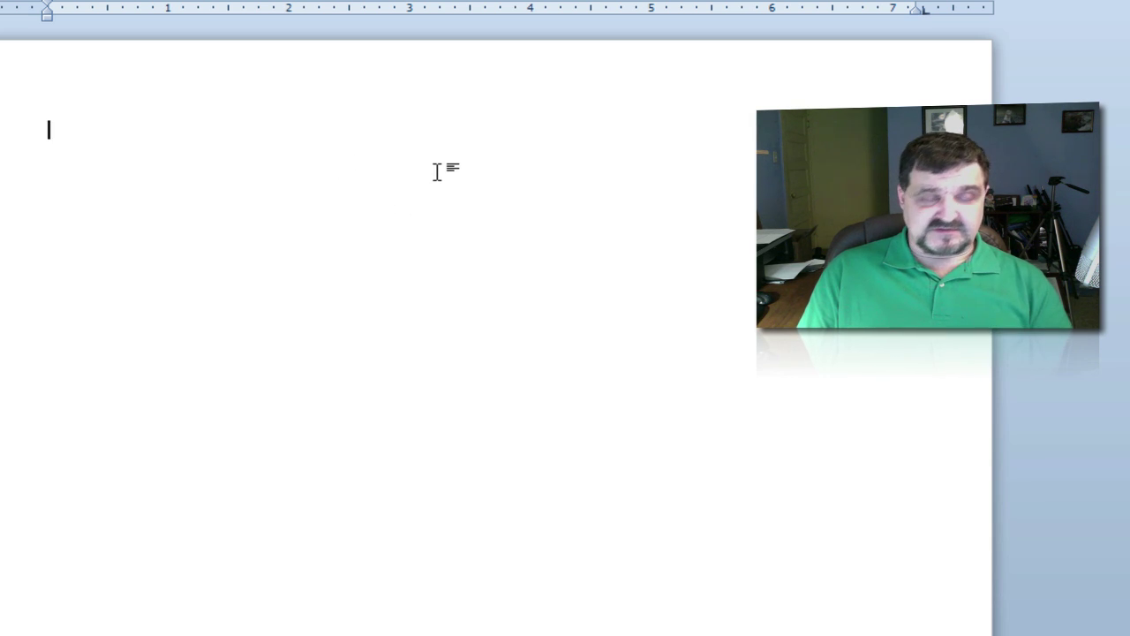
# Fill most of the first line with repeated "f" characters and insert "vvvvv" near its middle.
pyautogui.write('ffffffffffffffffffffffffffffffffffffffffffffffffffffffffffffffffffffffffffffffffffffffffffffffffffffffffffffffffffffffffff')
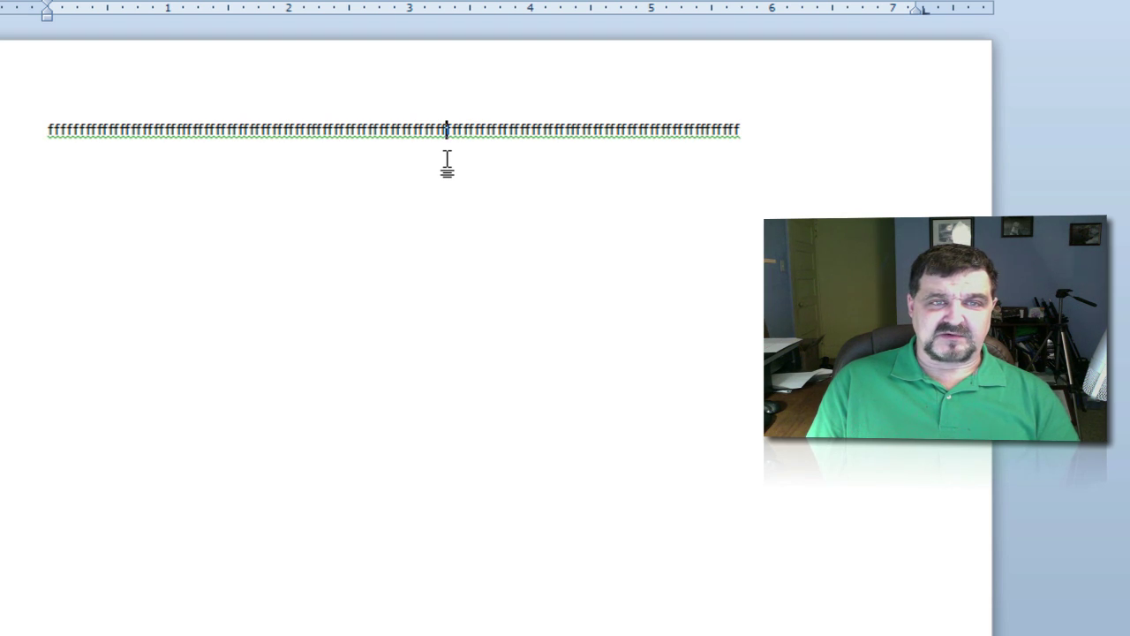
pyautogui.write('vvvvv')
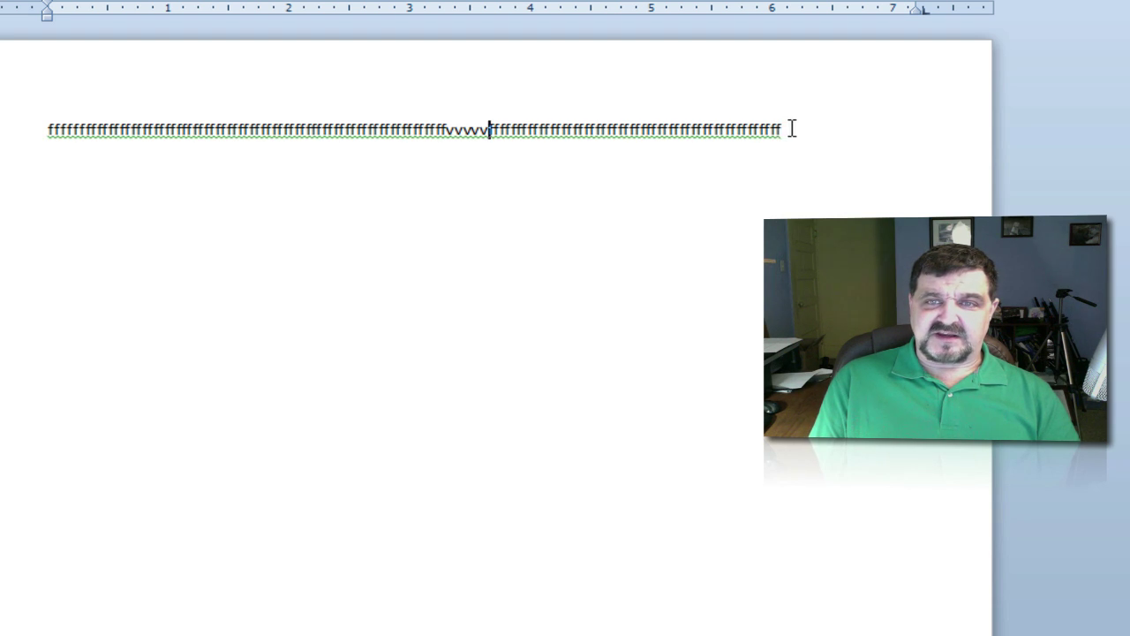
pyautogui.click(840, 128)
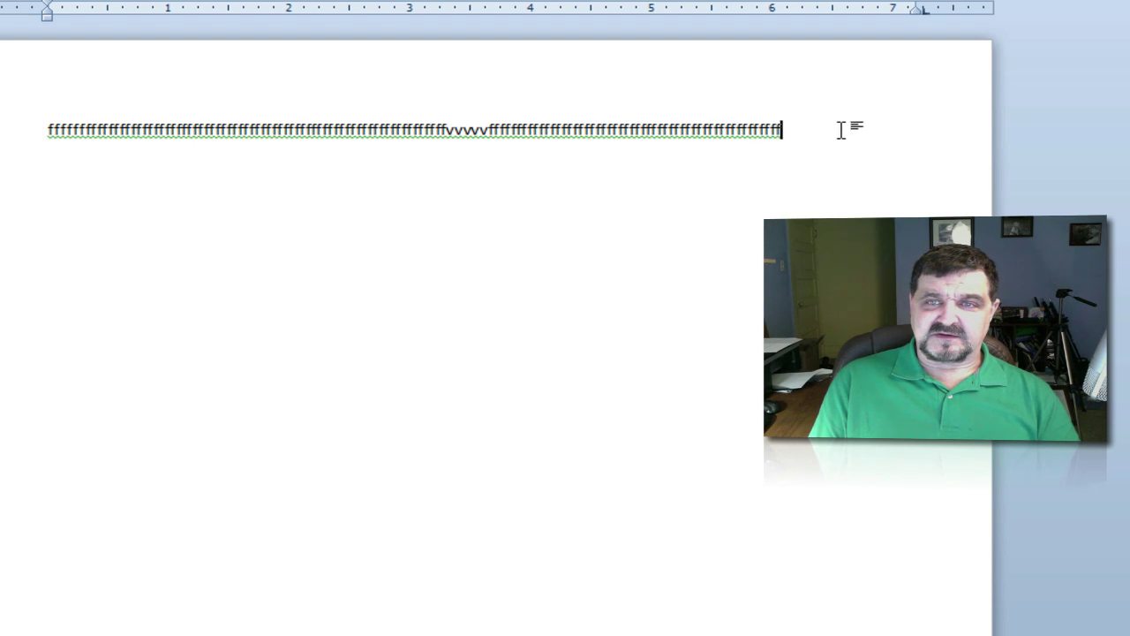
pyautogui.rightClick(766, 201)
pyautogui.click(728, 204)
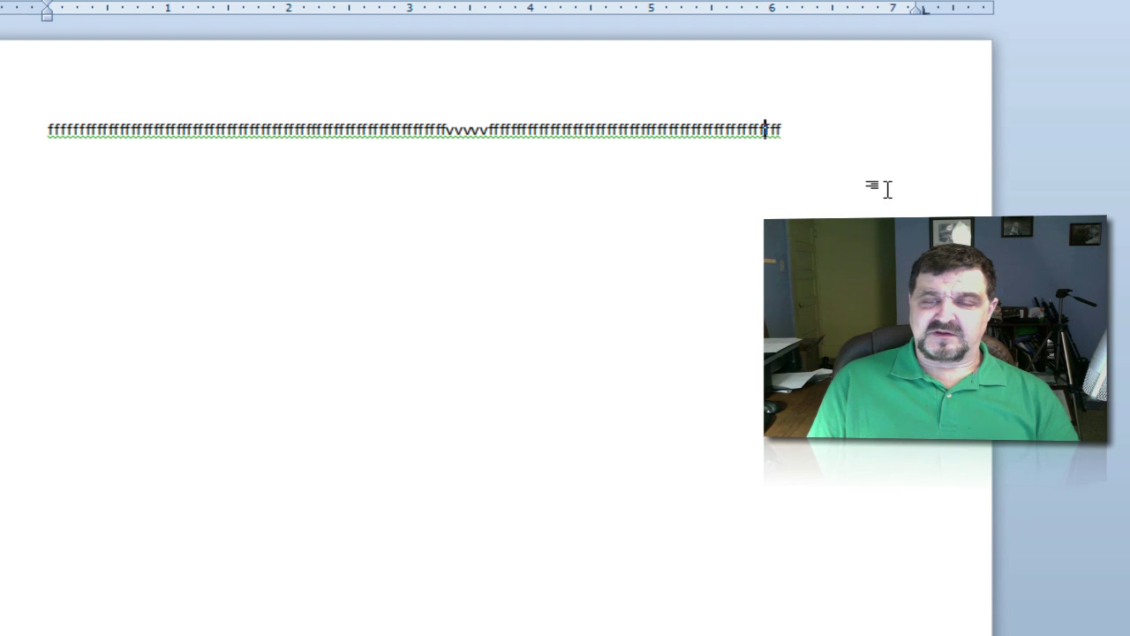
# Append "vvvv" to the end of the line of repeated characters.
pyautogui.press('End')
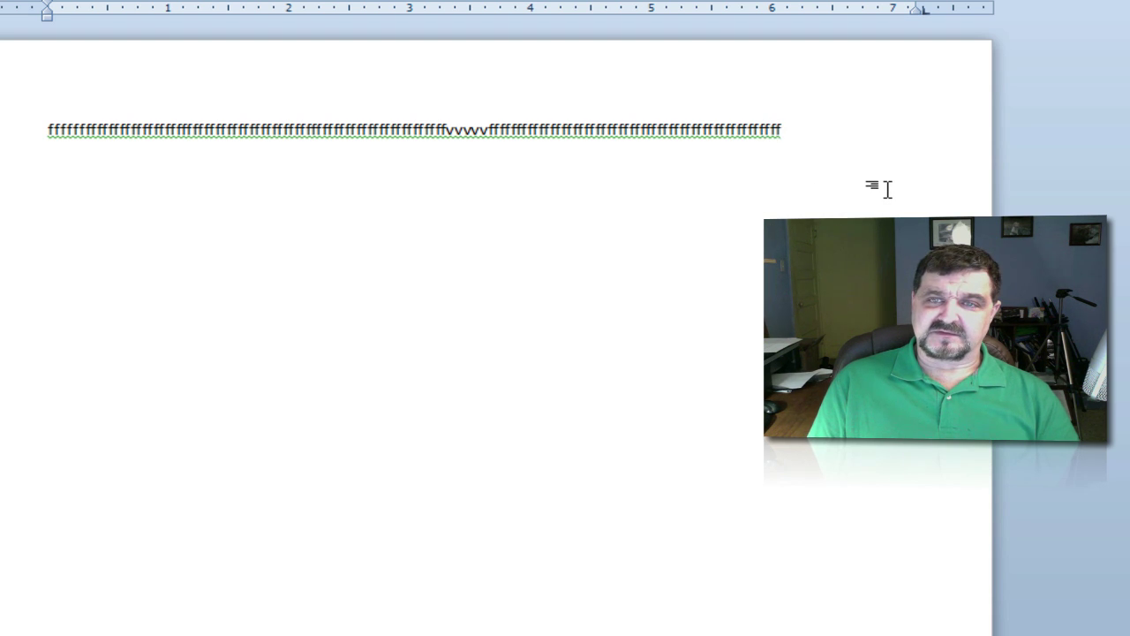
pyautogui.write('vvvv')
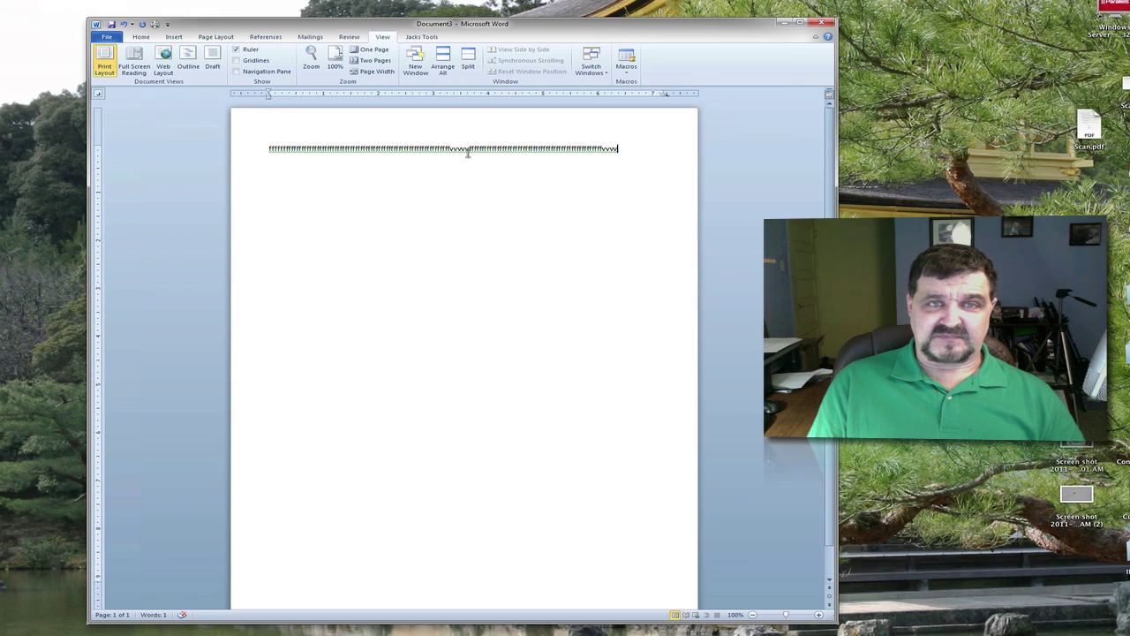
# Delete the entire line of test characters and hide the rulers.
pyautogui.moveTo(632, 148); pyautogui.dragTo(252, 156)
pyautogui.press('Delete')
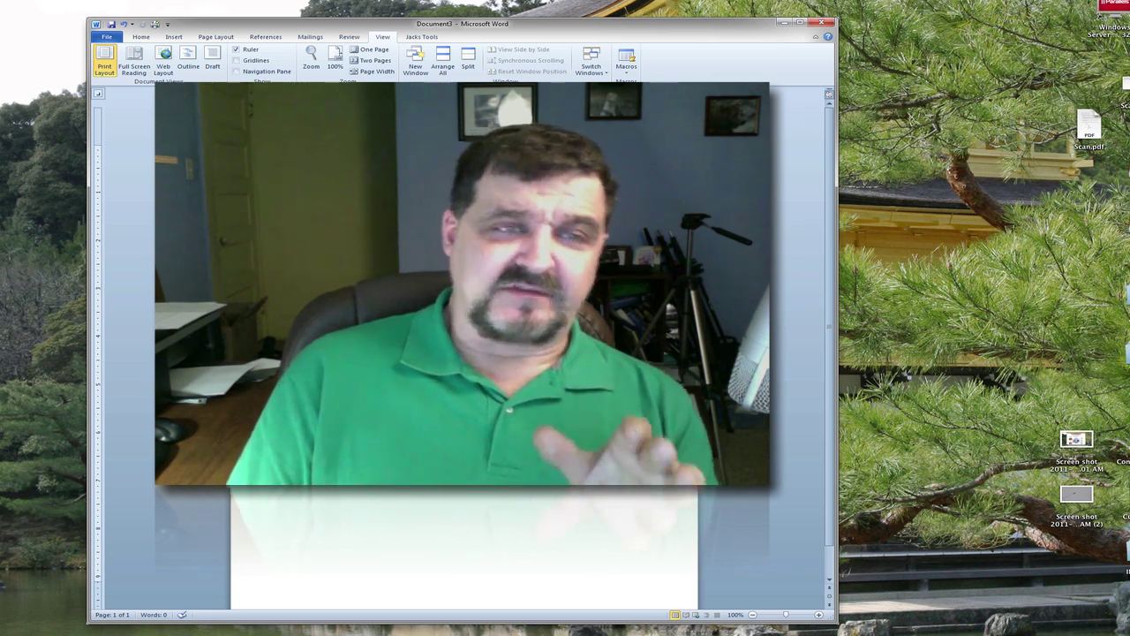
pyautogui.click(235, 49)
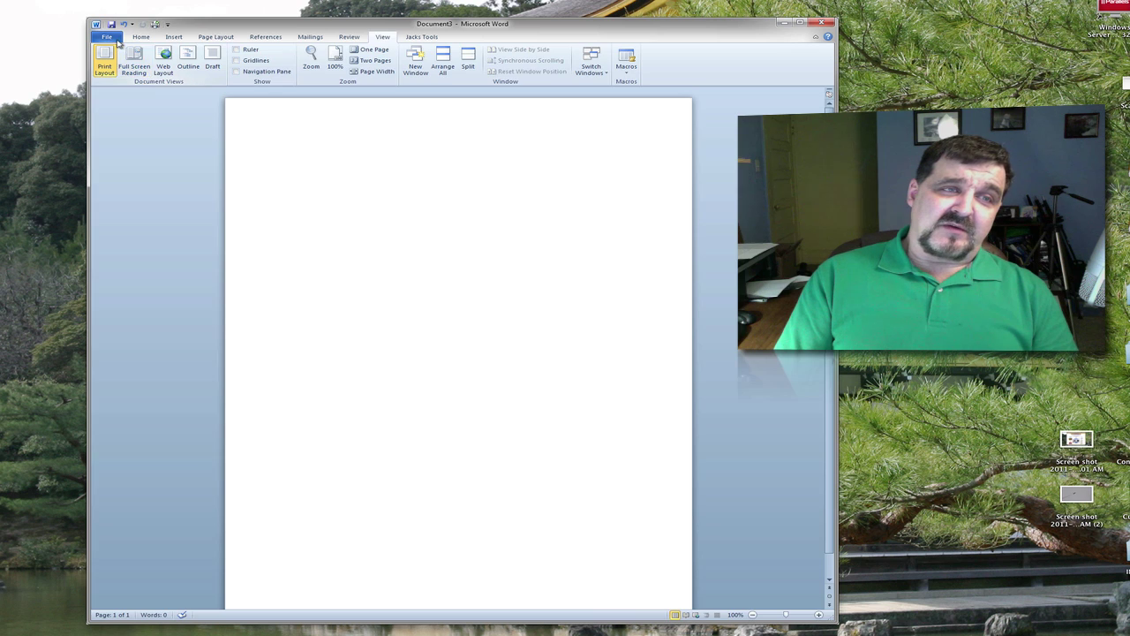
# Open the document-saving settings in Word Options and shift the dialog slightly on the screen.
pyautogui.click(113, 38)
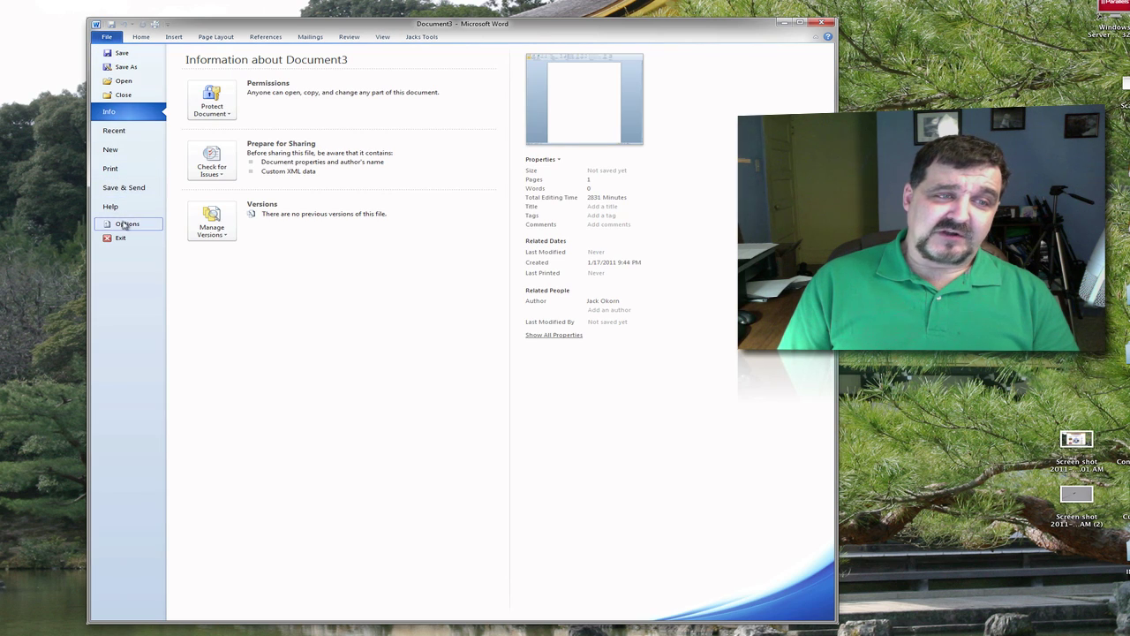
pyautogui.click(126, 224)
pyautogui.moveTo(416, 132); pyautogui.dragTo(406, 139)
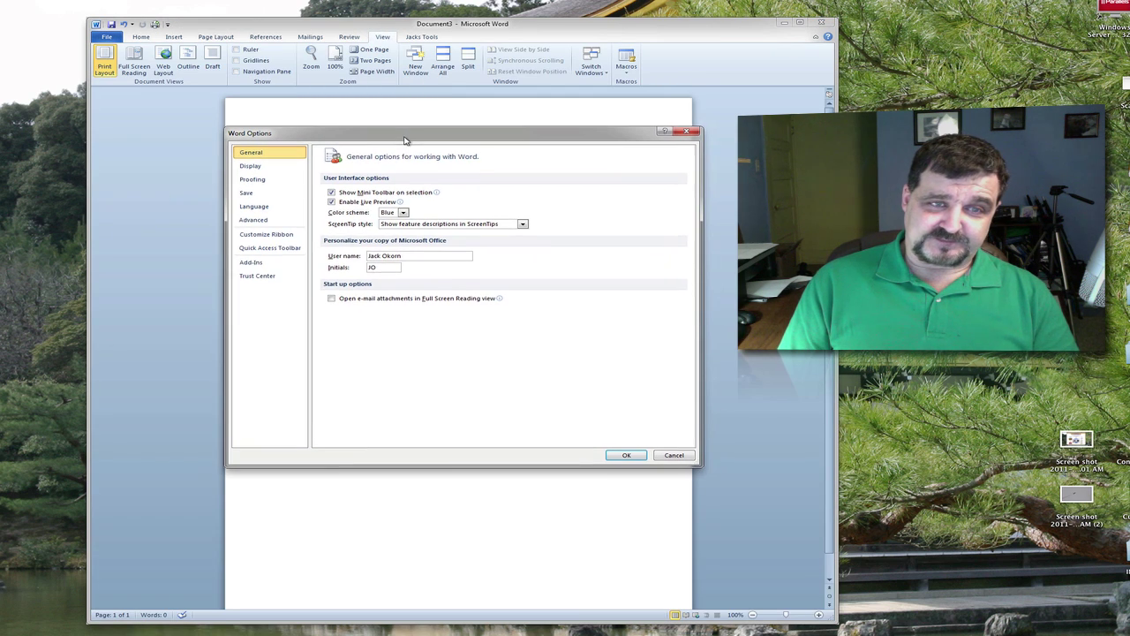
pyautogui.click(251, 193)
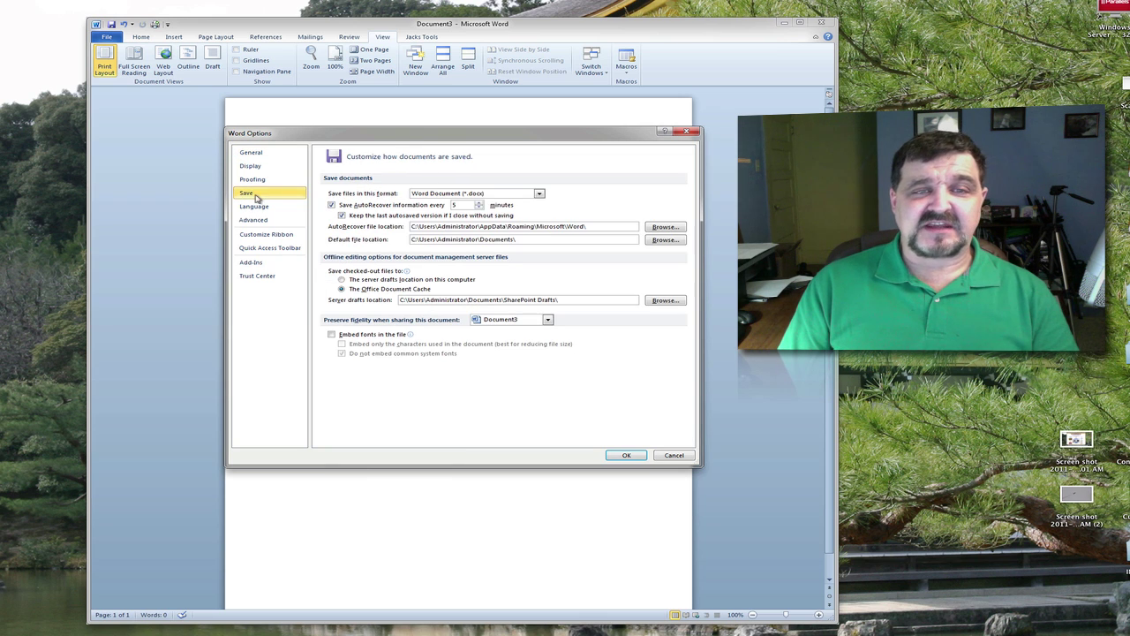
pyautogui.moveTo(386, 138); pyautogui.dragTo(373, 129)
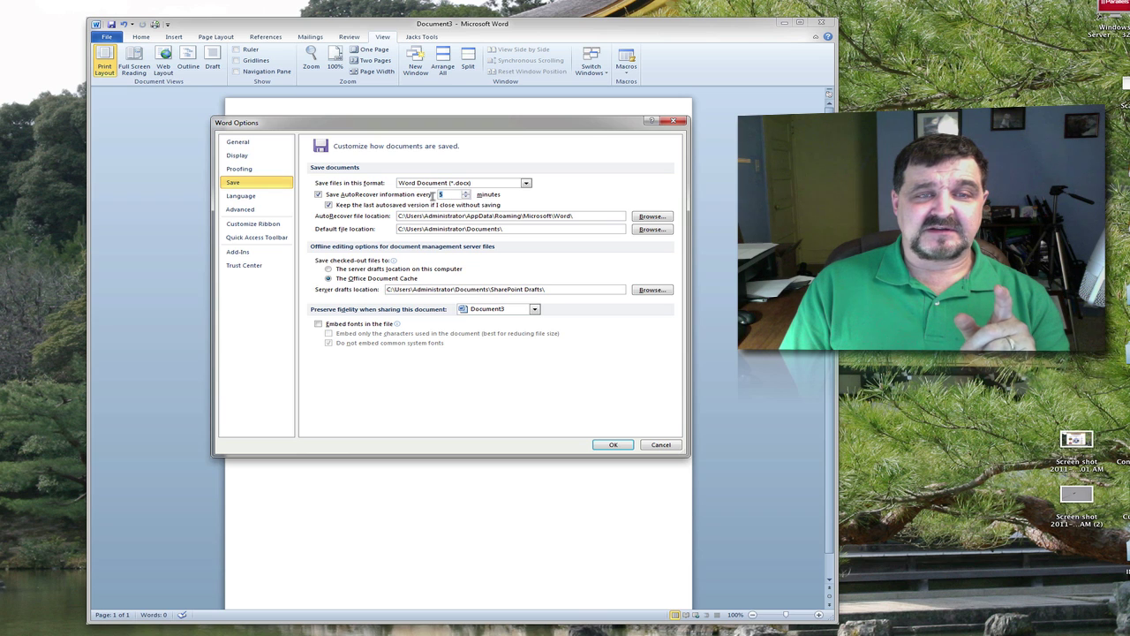
# Set the AutoRecover save interval to 10 minutes, and set it back to 5 minutes.
pyautogui.write('10')
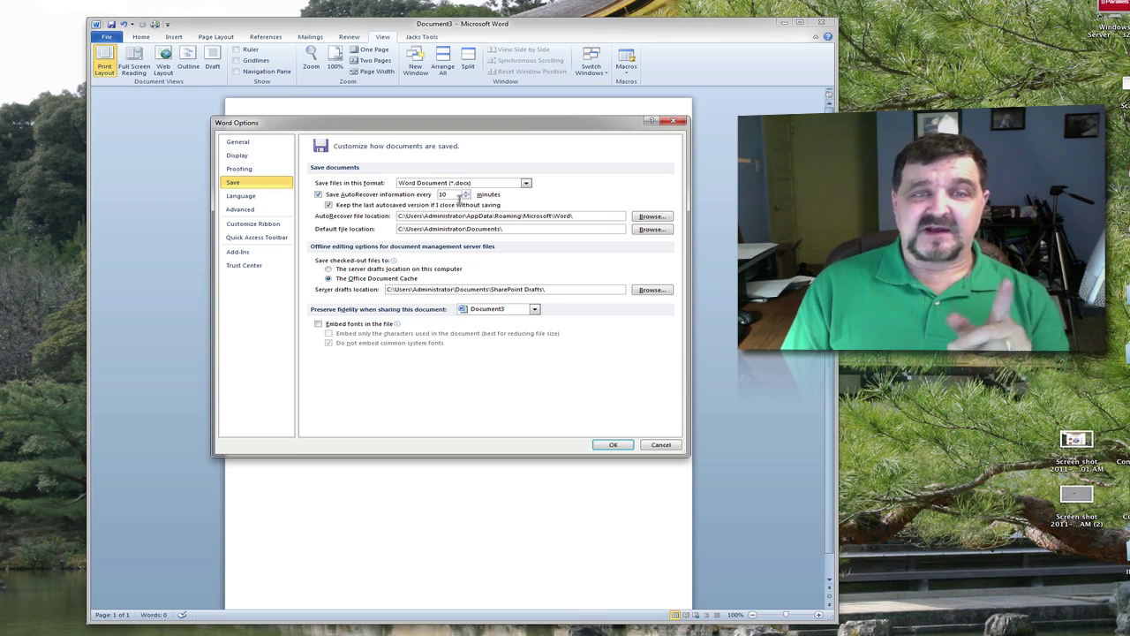
pyautogui.moveTo(454, 196); pyautogui.dragTo(415, 199)
pyautogui.write('5')
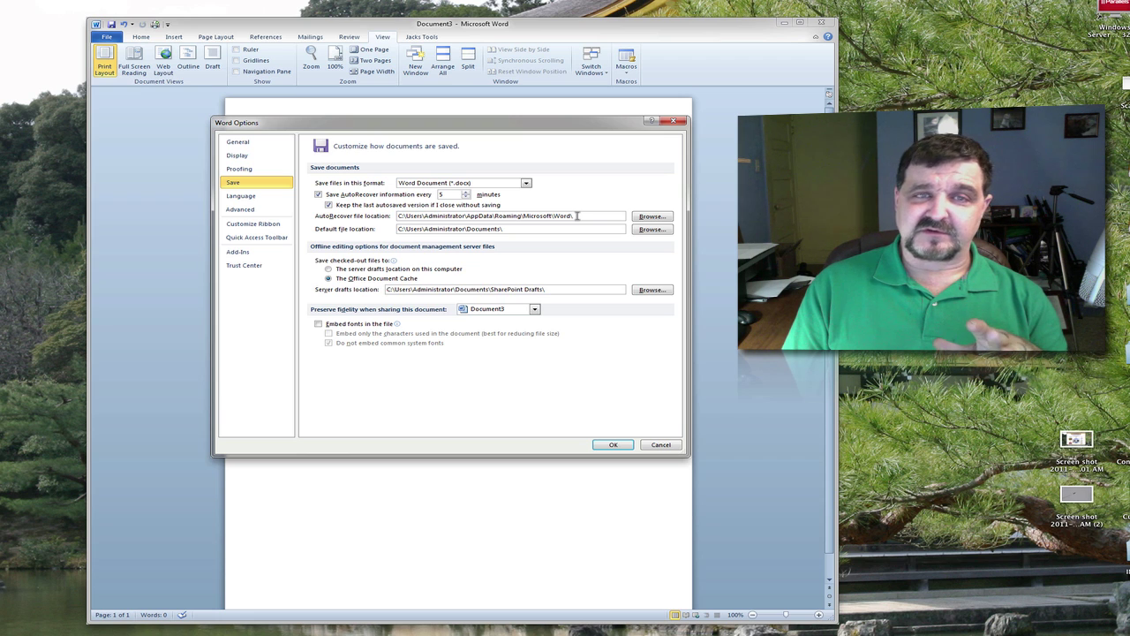
# Examine the AutoRecover file location and the AutoRecover save interval.
pyautogui.moveTo(578, 215); pyautogui.dragTo(376, 224)
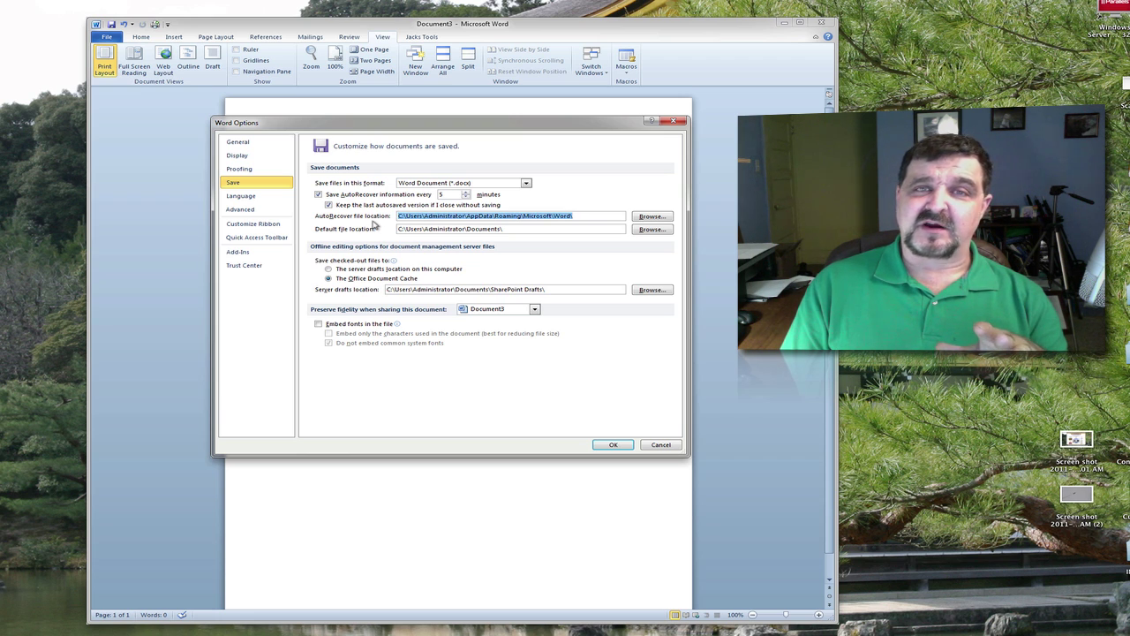
pyautogui.click(450, 195)
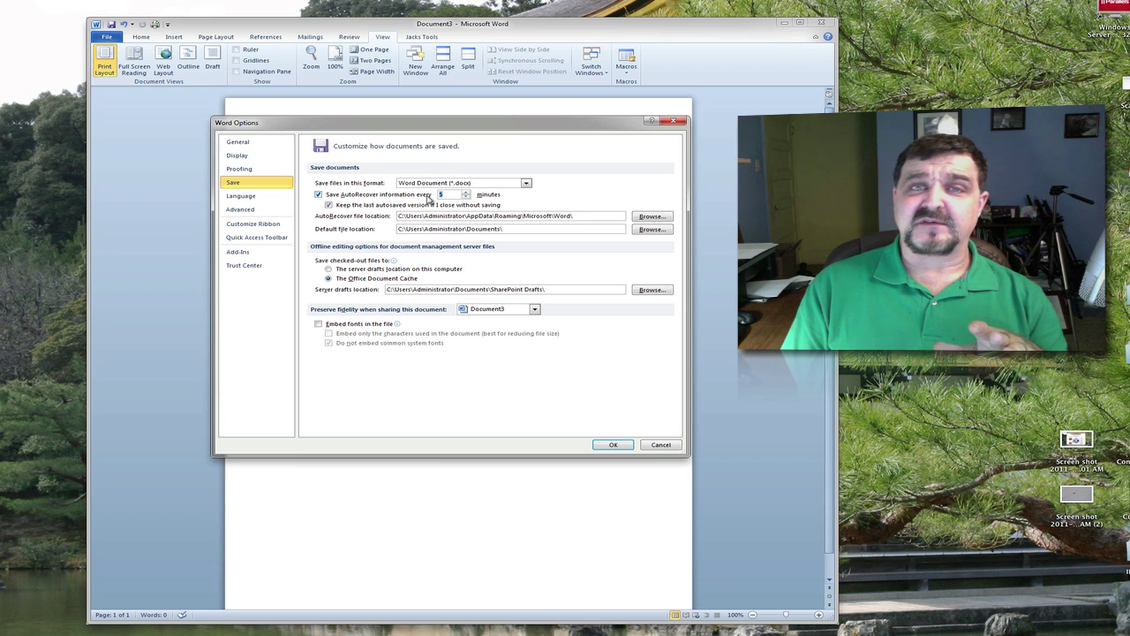
pyautogui.click(587, 215)
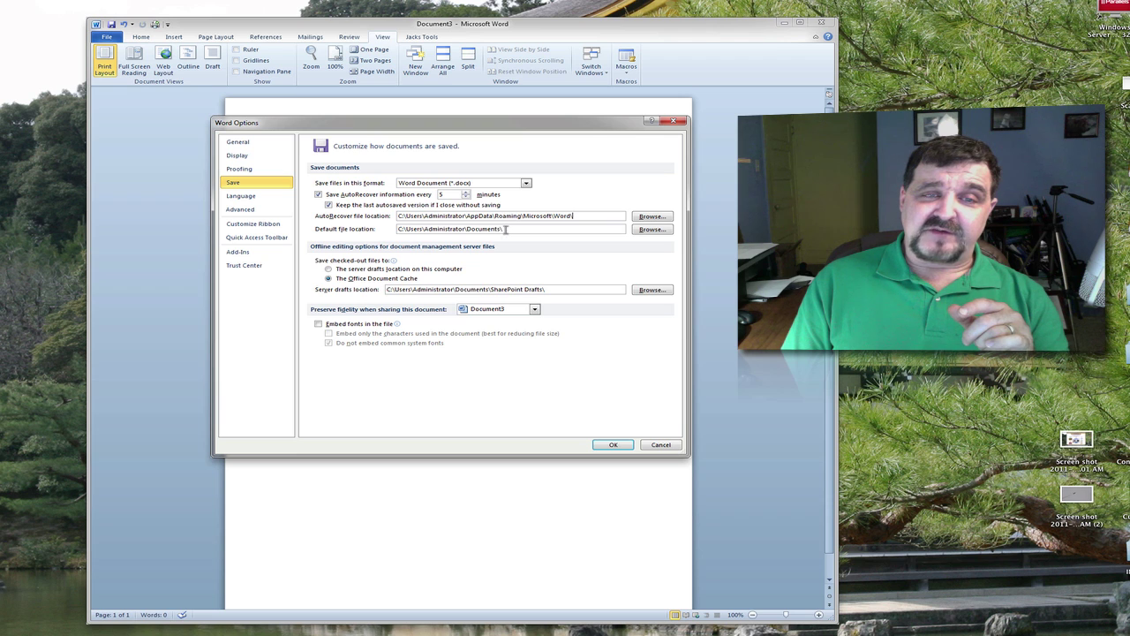
# Examine the default file location path, including its drive letter, in the save settings.
pyautogui.moveTo(505, 229); pyautogui.dragTo(357, 234)
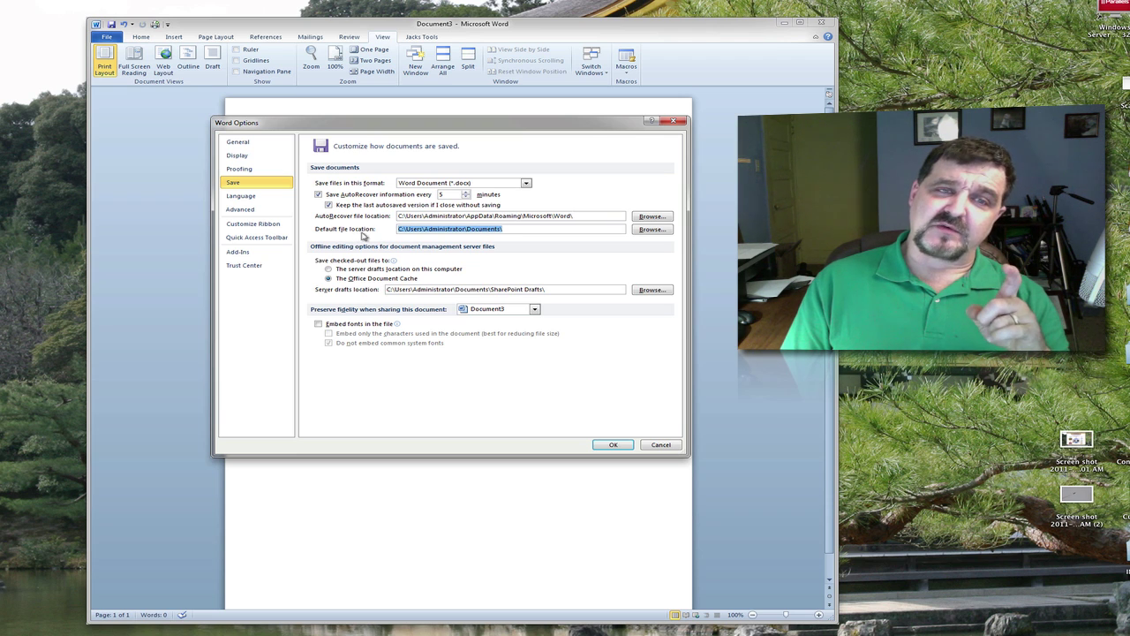
pyautogui.click(402, 230)
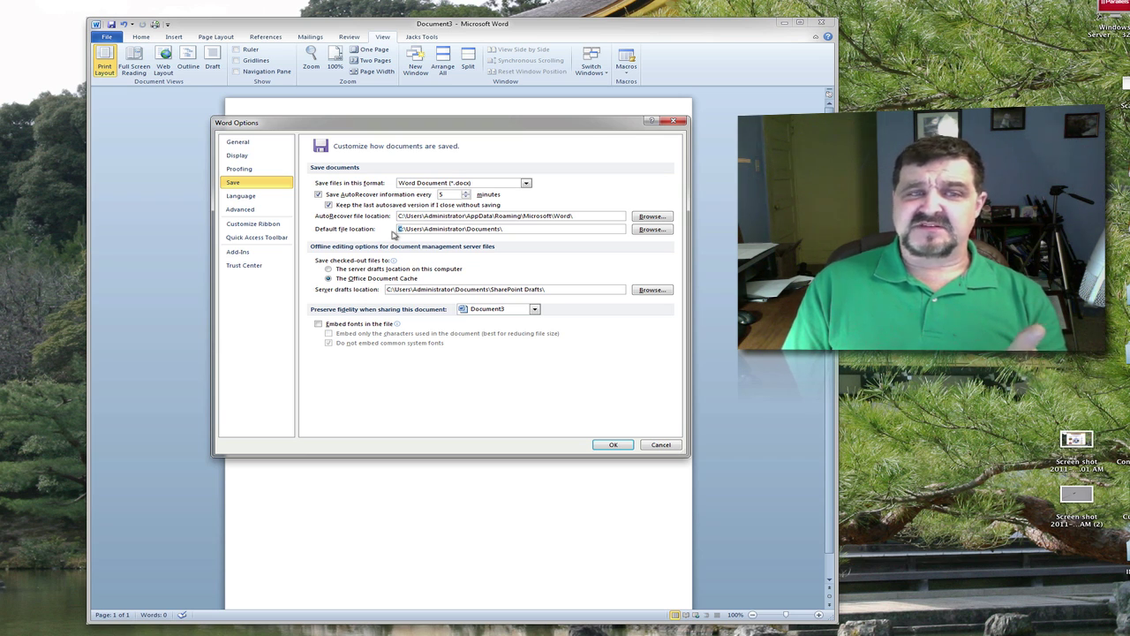
pyautogui.moveTo(507, 230); pyautogui.dragTo(382, 231)
pyautogui.click(400, 232)
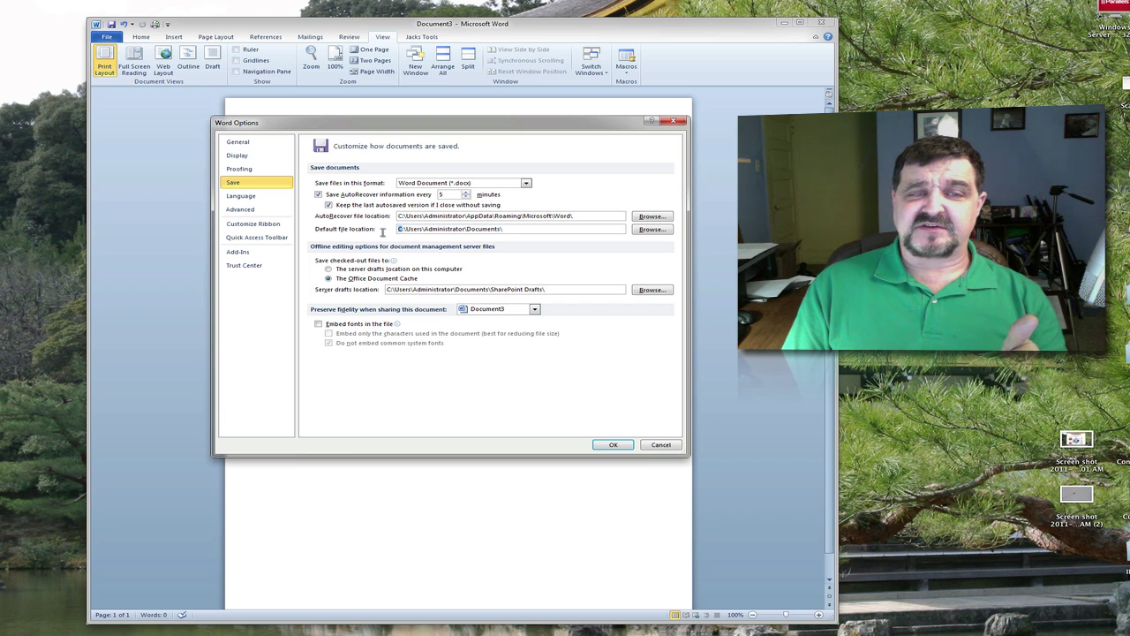
pyautogui.moveTo(509, 231); pyautogui.dragTo(383, 231)
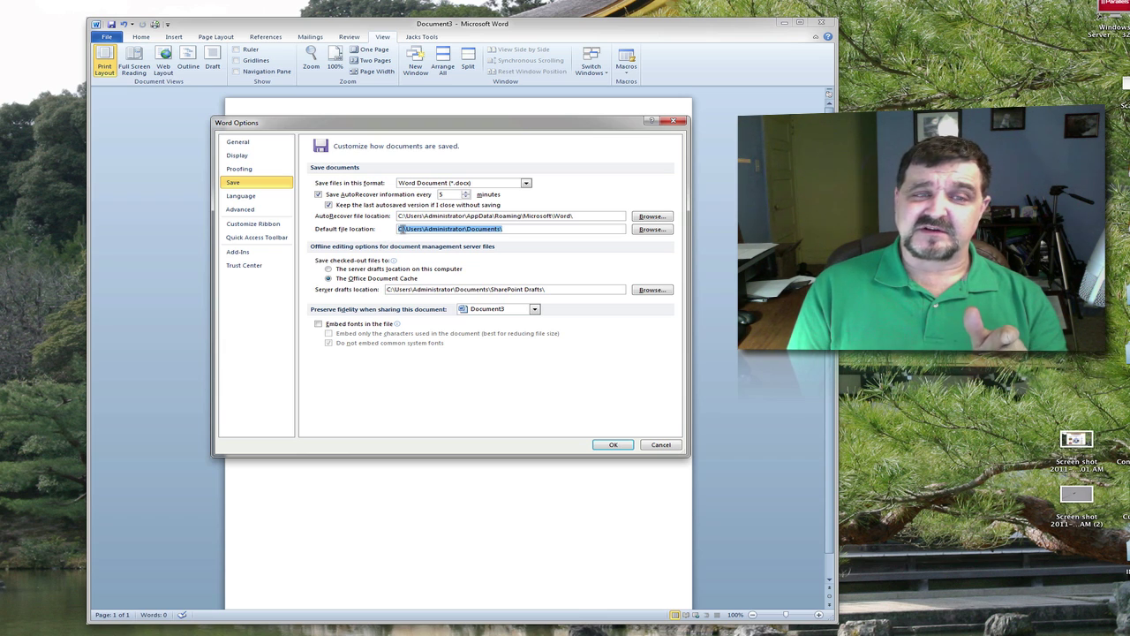
pyautogui.click(399, 228)
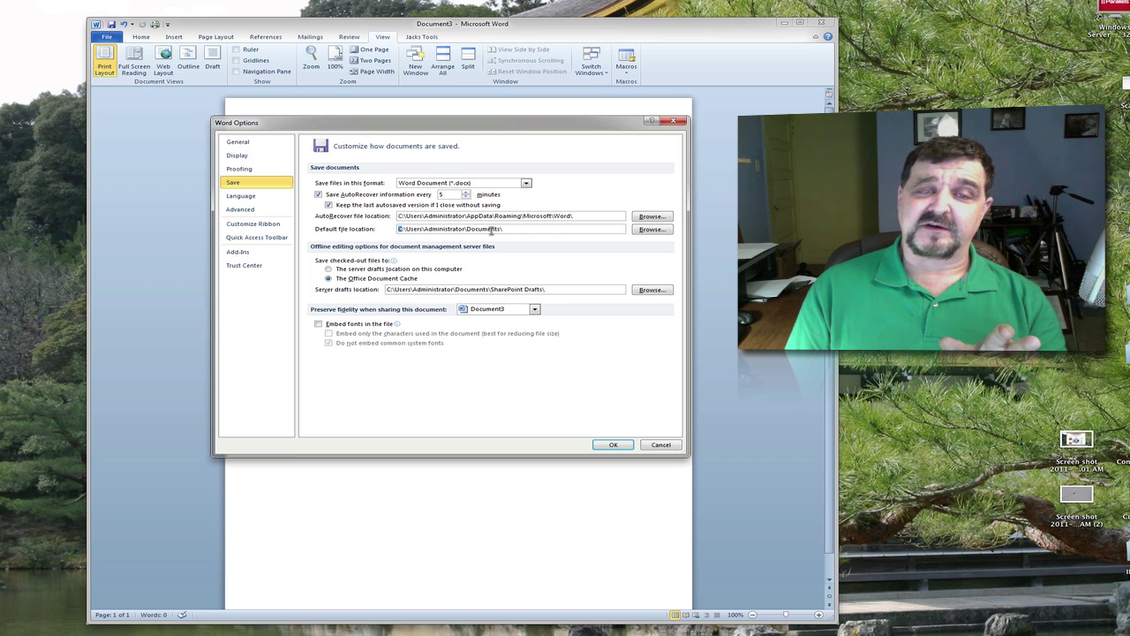
pyautogui.moveTo(492, 229); pyautogui.dragTo(381, 233)
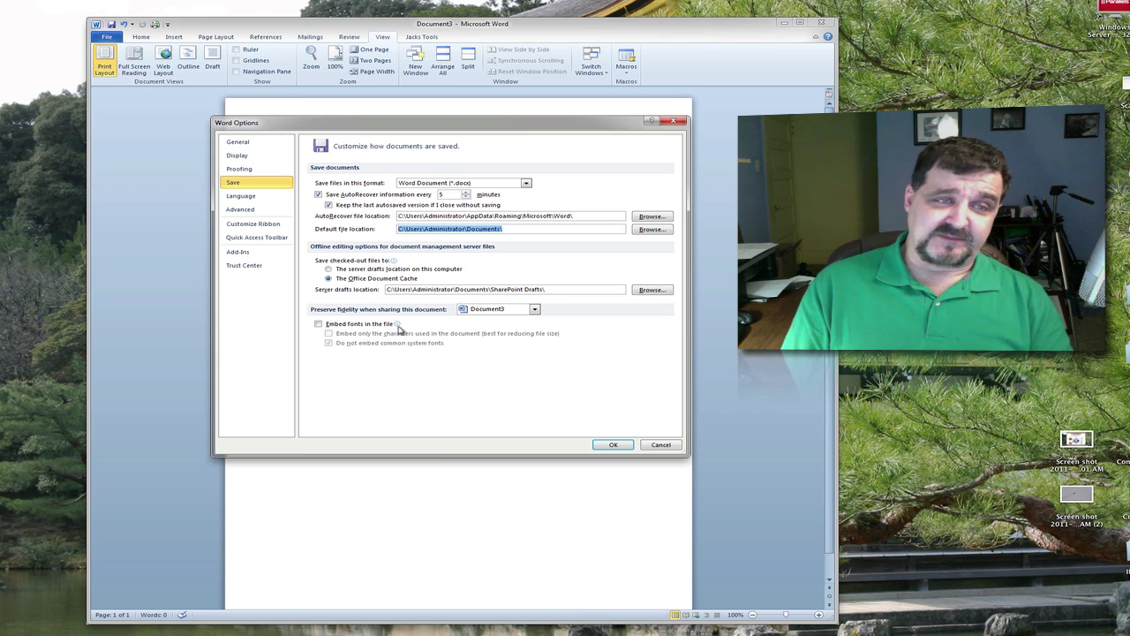
# Close Word Options without saving changes and display the Home commands.
pyautogui.click(662, 444)
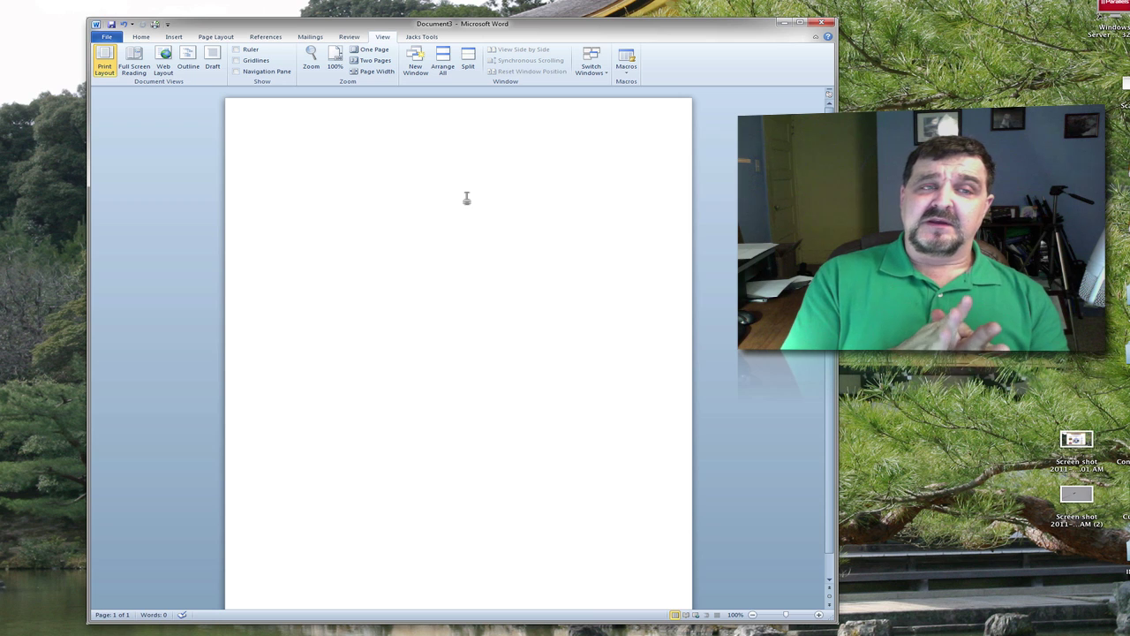
pyautogui.click(140, 36)
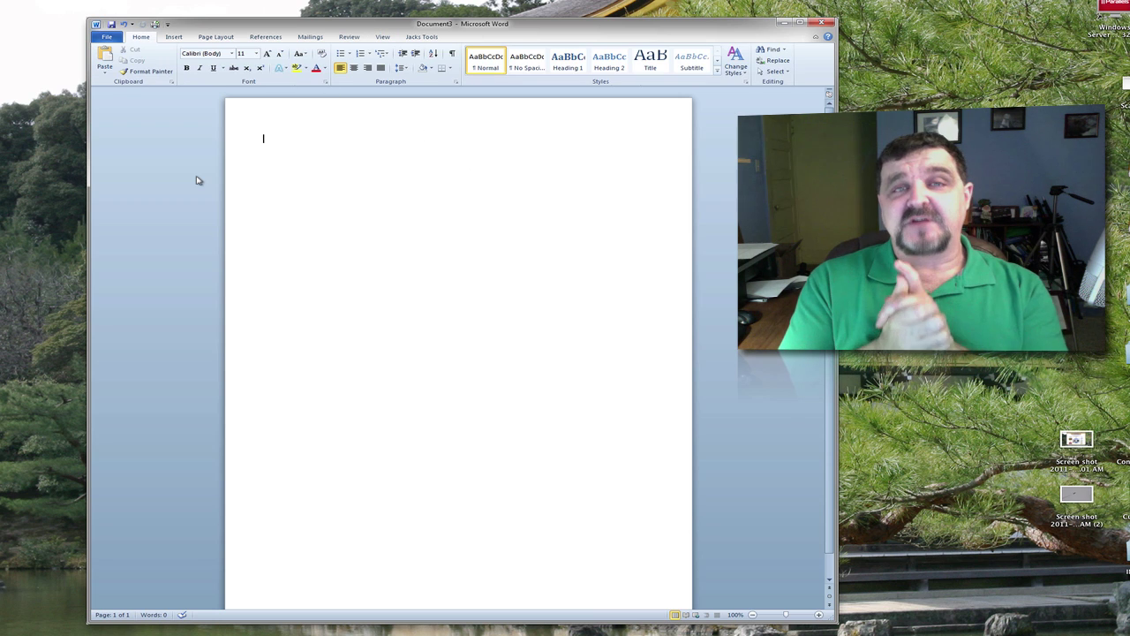